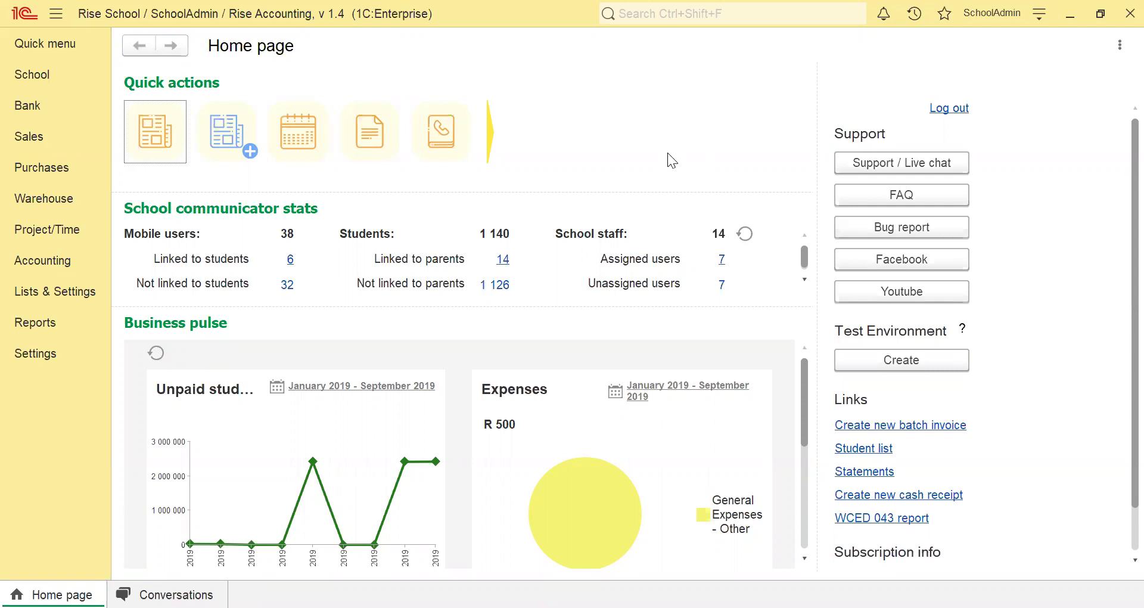
Go to the Bank section and open its Payments list of existing payment records.
click(52, 107)
click(178, 226)
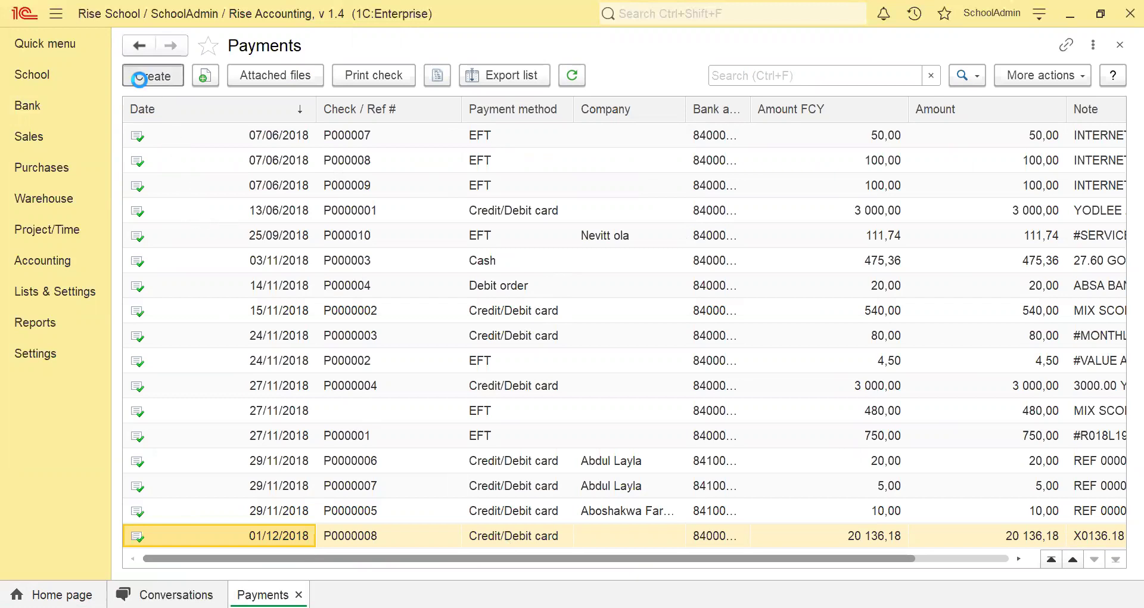
Start a new payment paid from the 8420000 Petty Cash account.
click(140, 82)
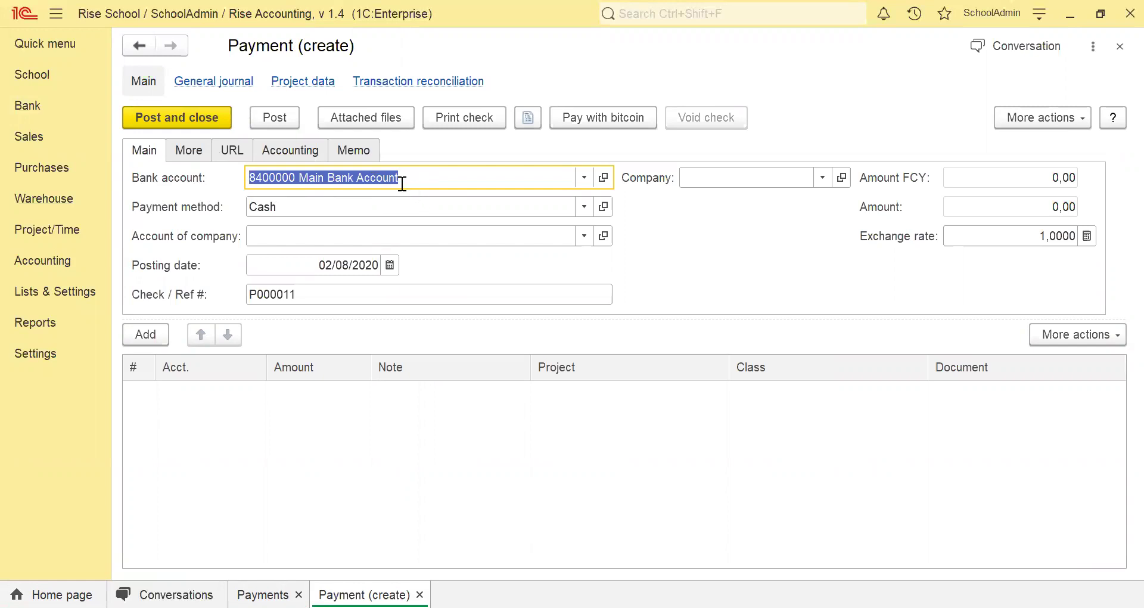
text(pe)
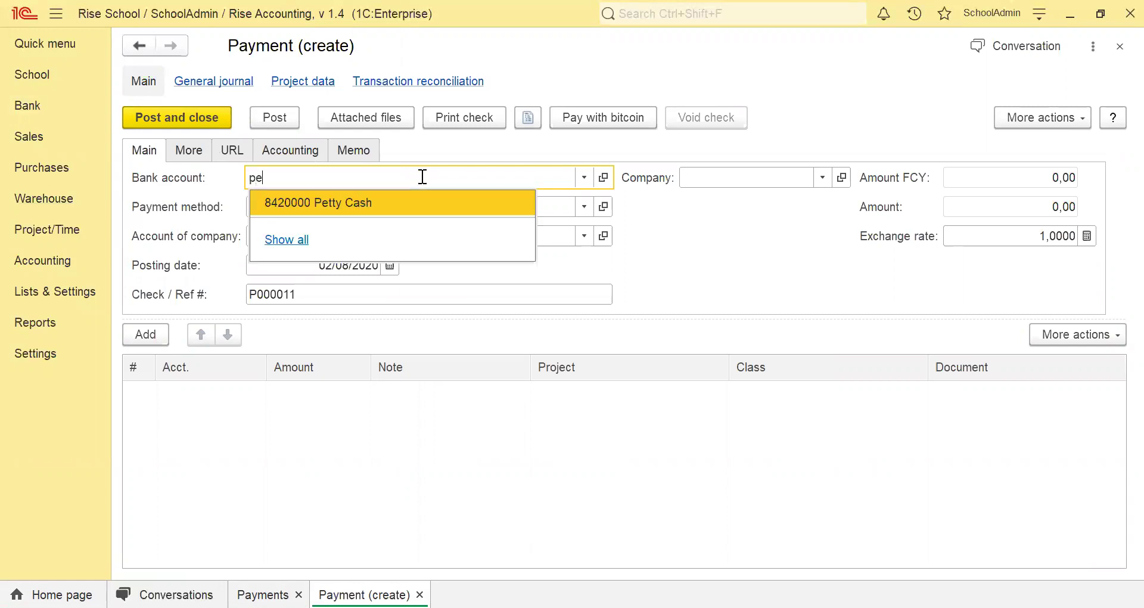
click(419, 208)
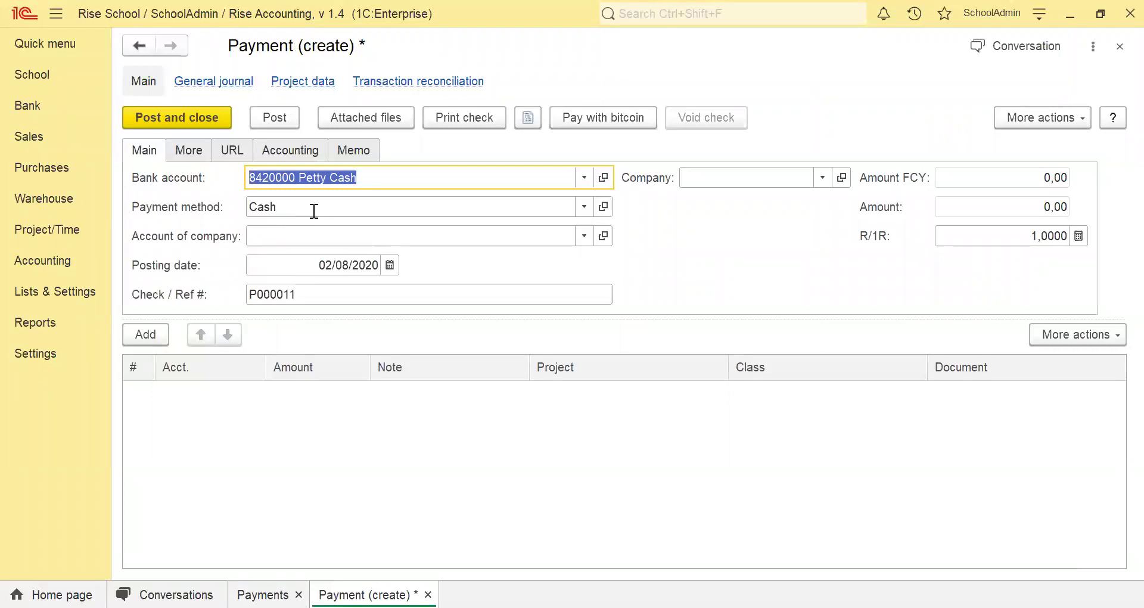
Set the payment's posting date to 31/07/2020 and its reference number to 7890.
click(389, 265)
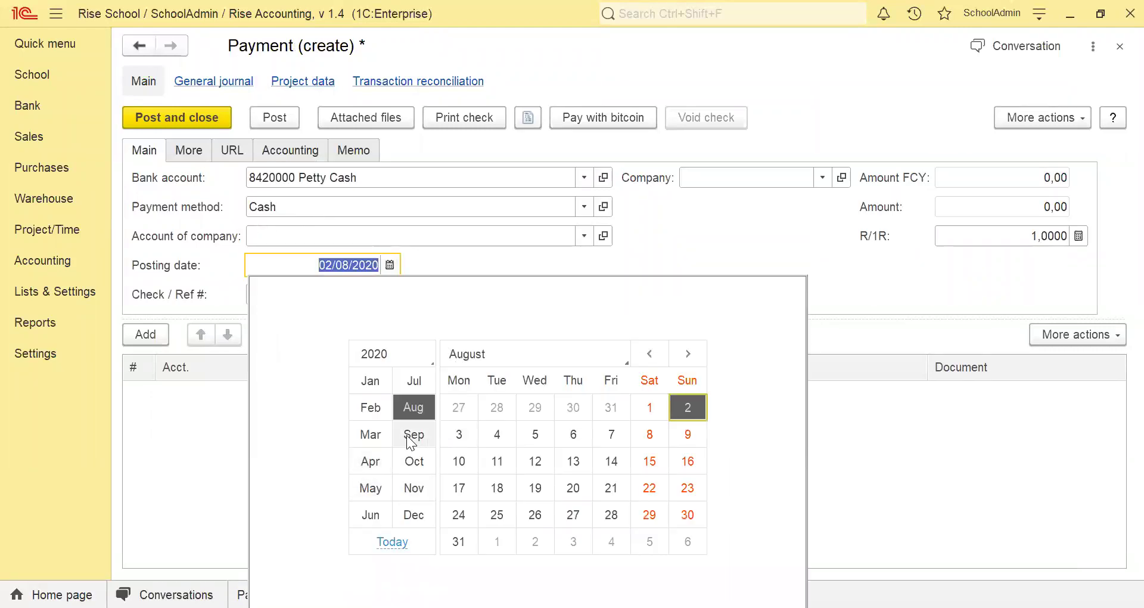
click(370, 417)
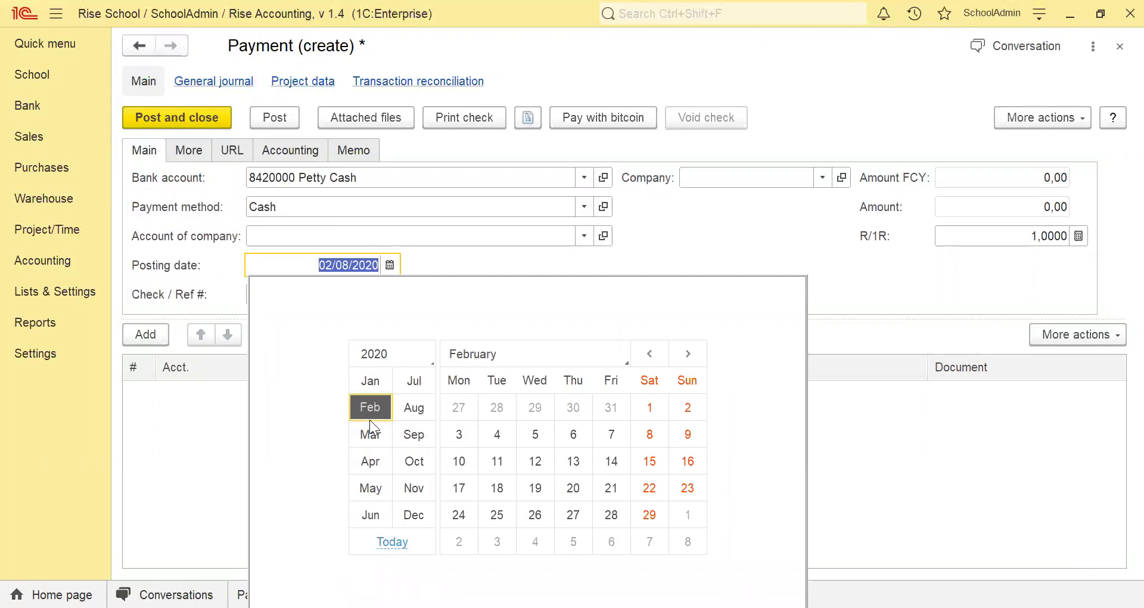
click(370, 436)
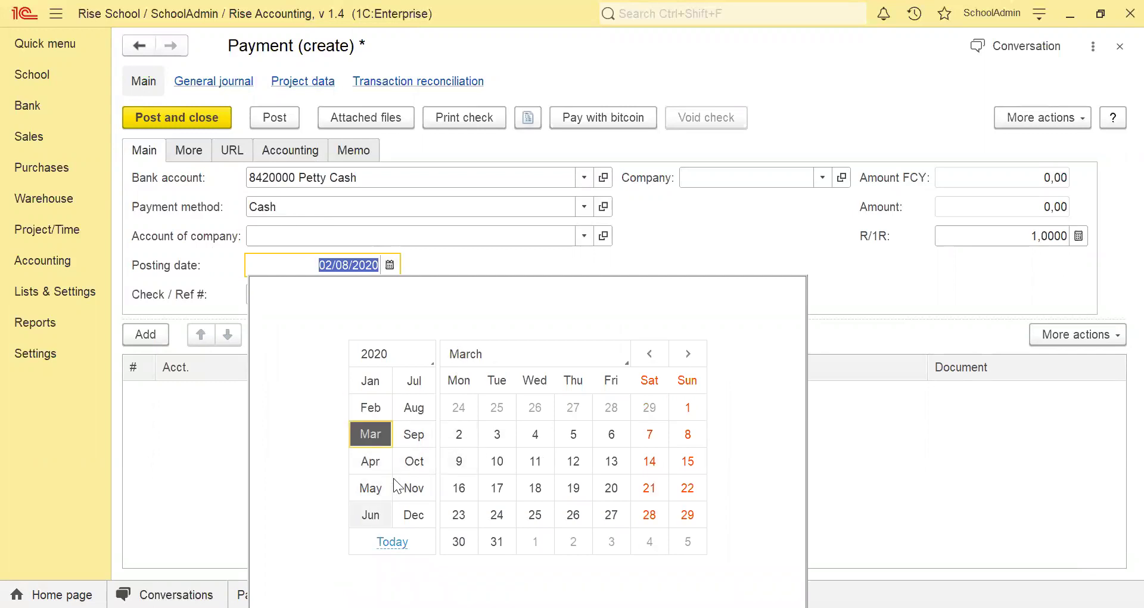
click(414, 381)
click(617, 512)
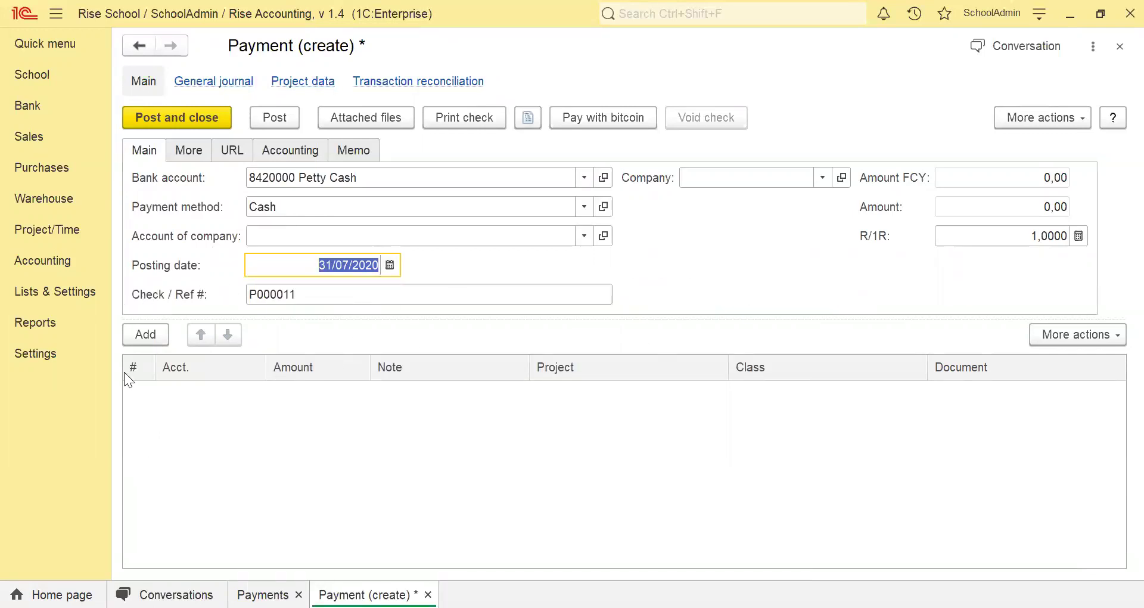
click(301, 294)
key(BackSpace)
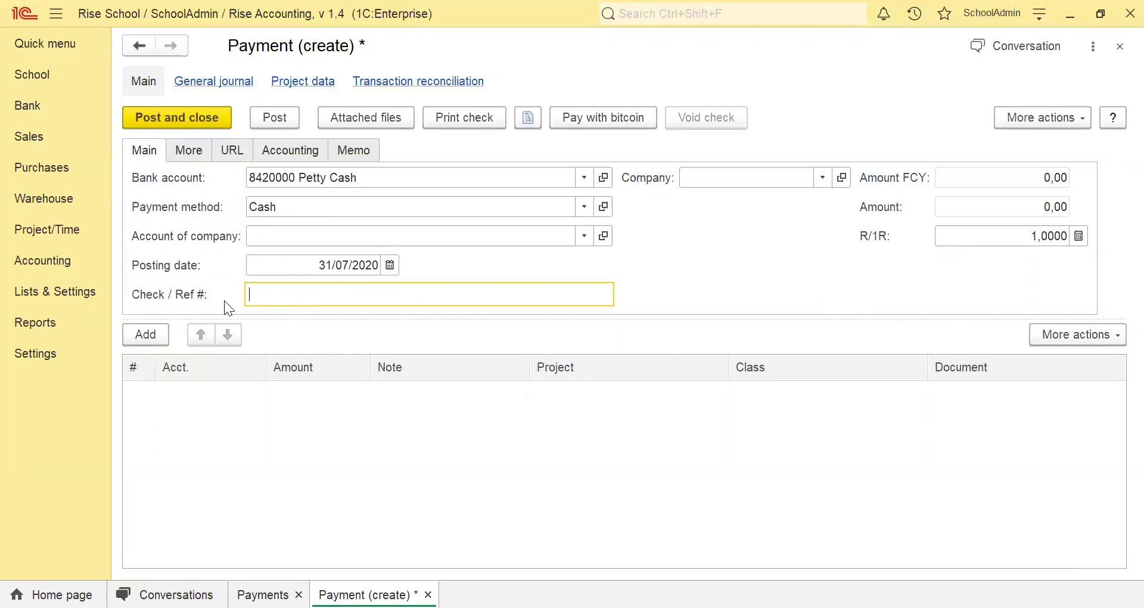
text(7890)
Add a first payment line charged to account 3750000 Admin - Staff Refreshments.
click(152, 338)
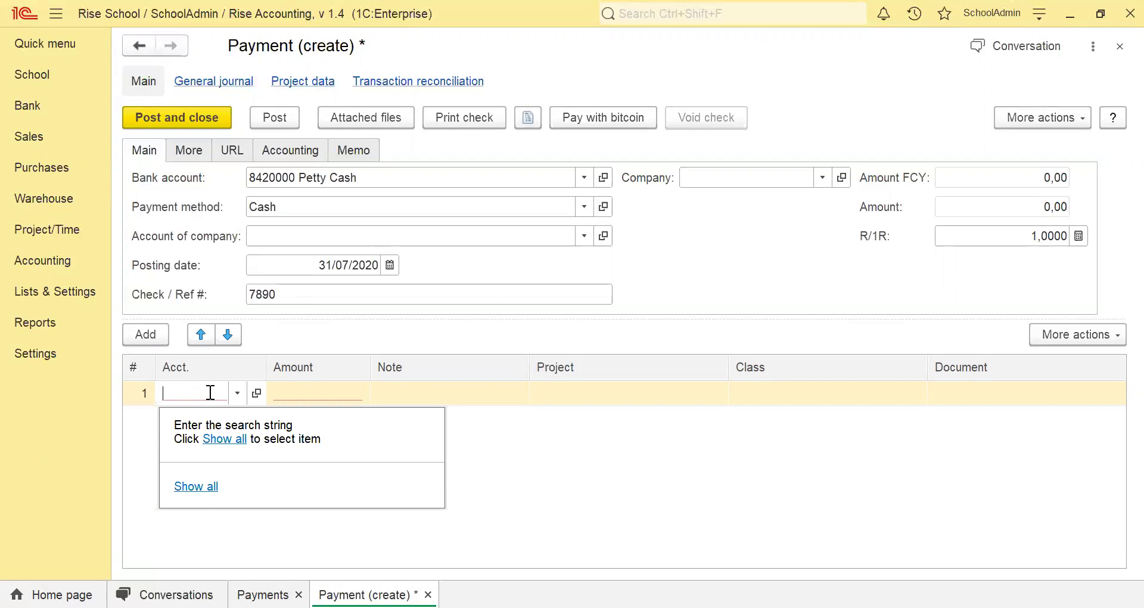
click(221, 442)
scroll(586, 393, down, 7)
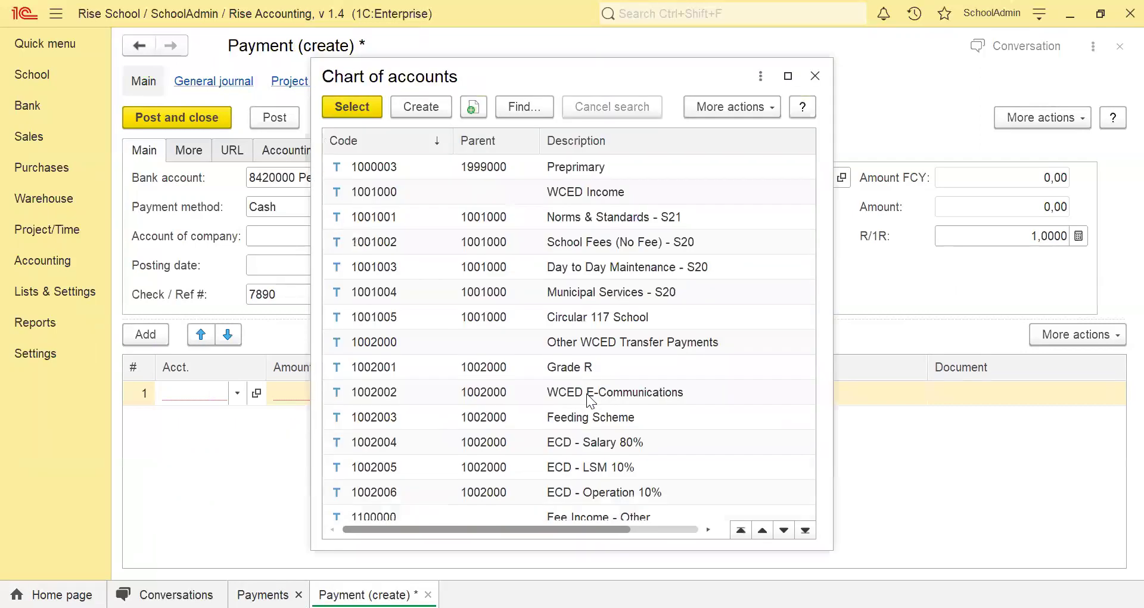
scroll(586, 393, down, 15)
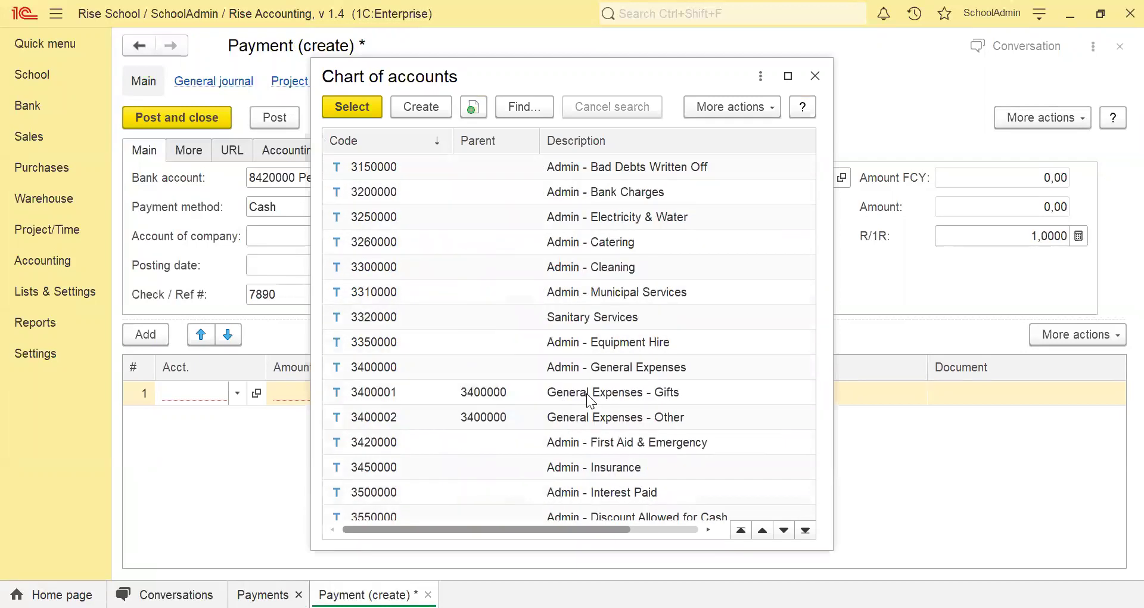
scroll(586, 393, up, 6)
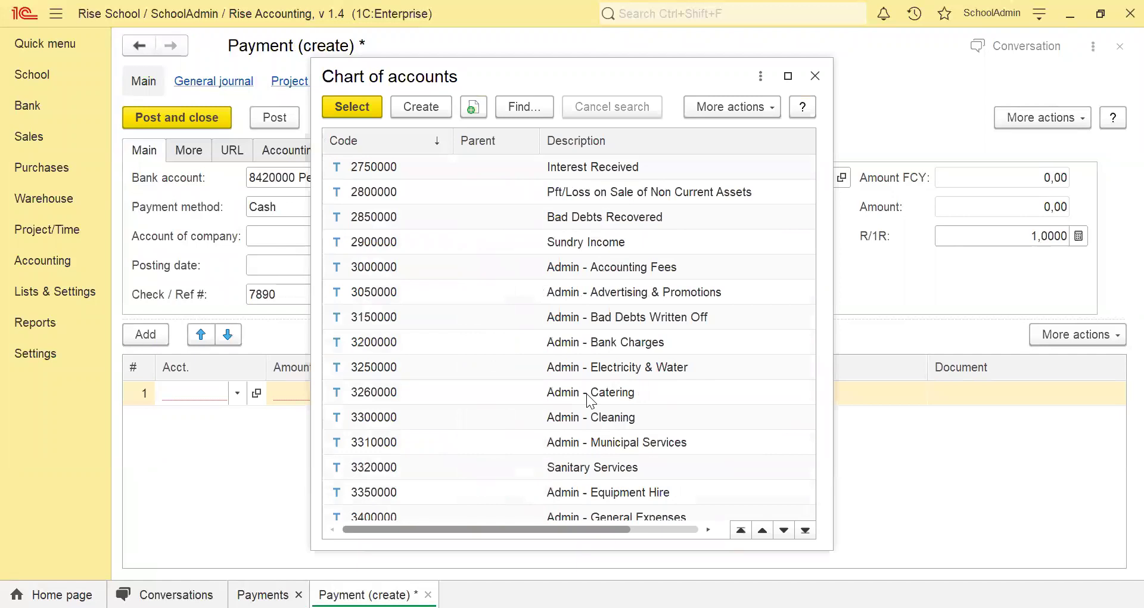
scroll(586, 393, down, 6)
scroll(587, 393, down, 1)
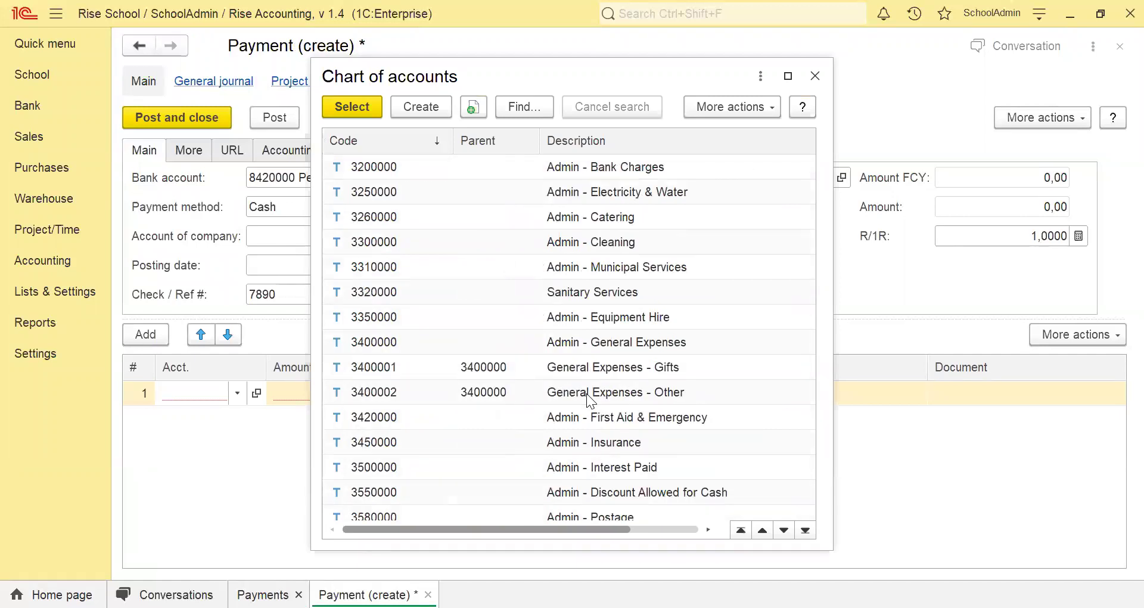
scroll(622, 395, down, 4)
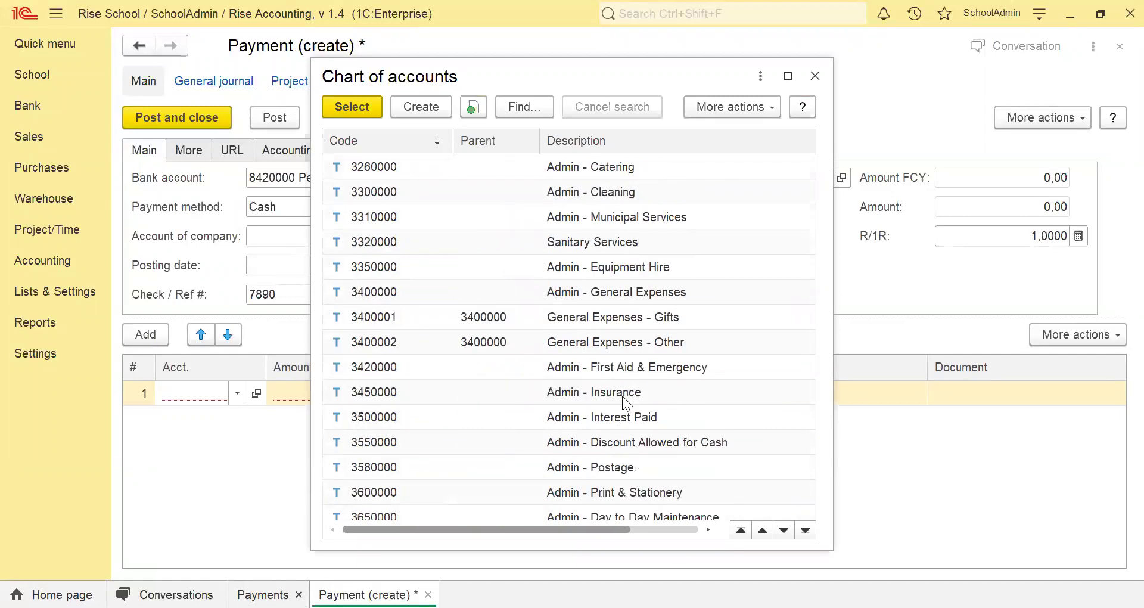
scroll(622, 396, down, 9)
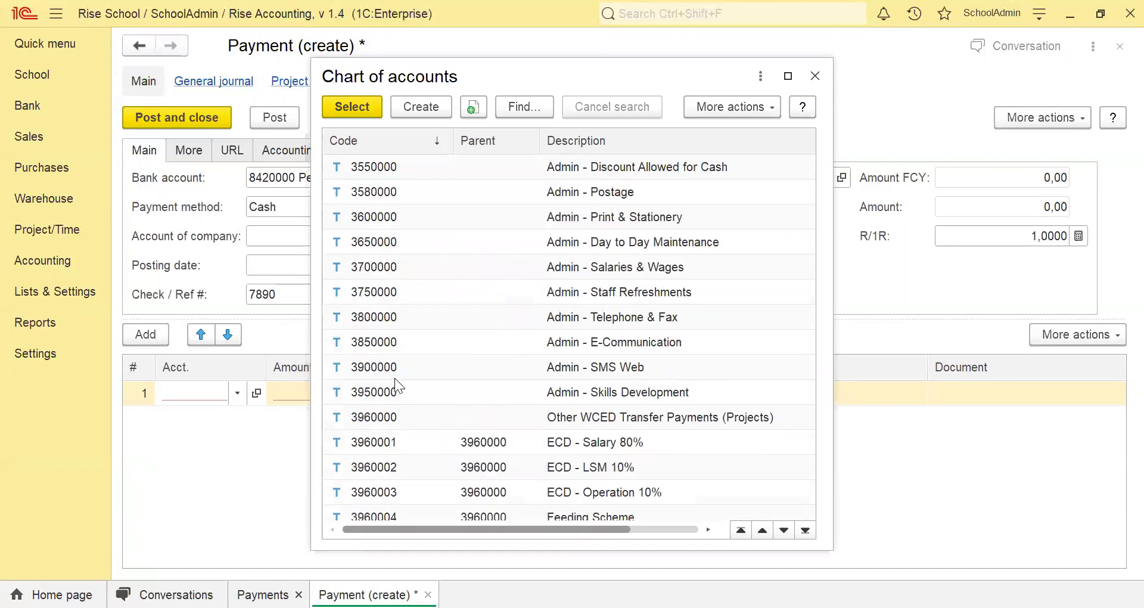
click(603, 294)
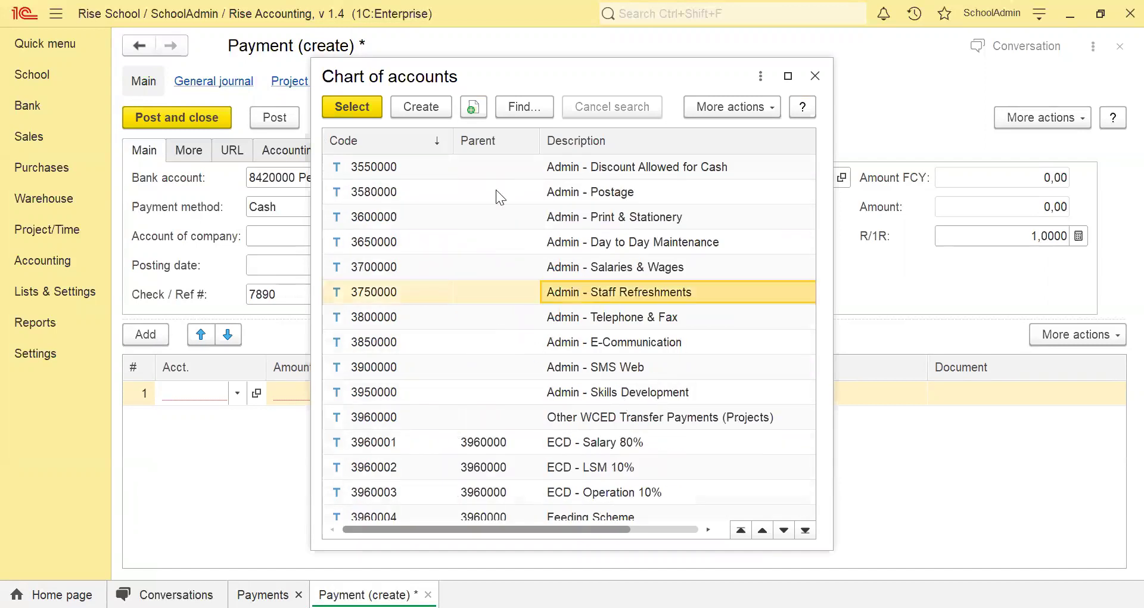
click(364, 106)
click(304, 400)
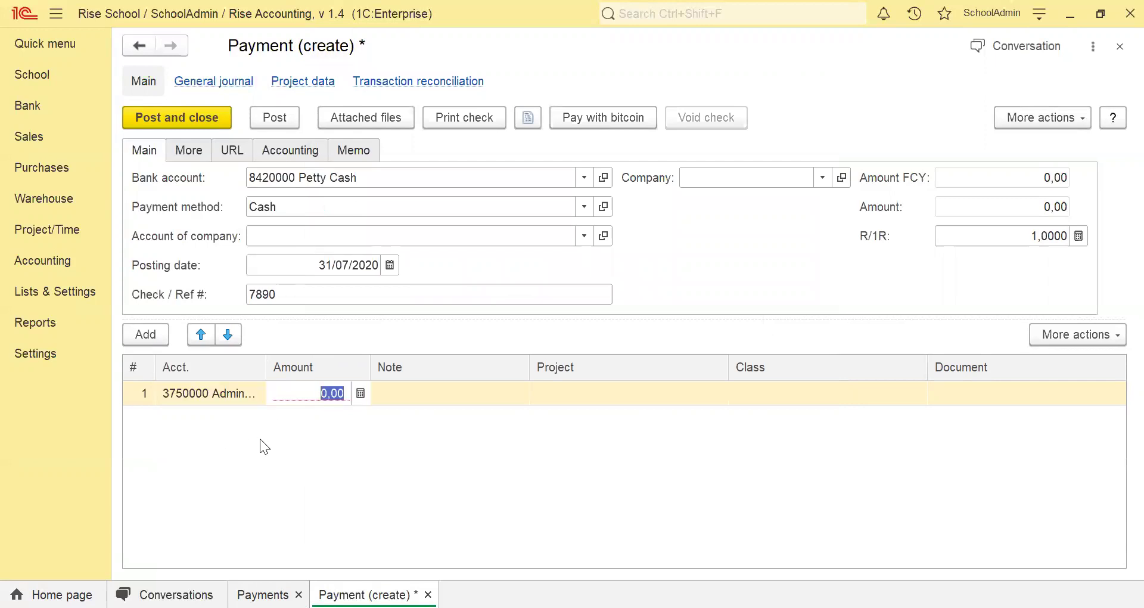
Enter 70,00 on the line with a note about 3 coffees by the Gr 1 teacher.
text(70)
click(455, 393)
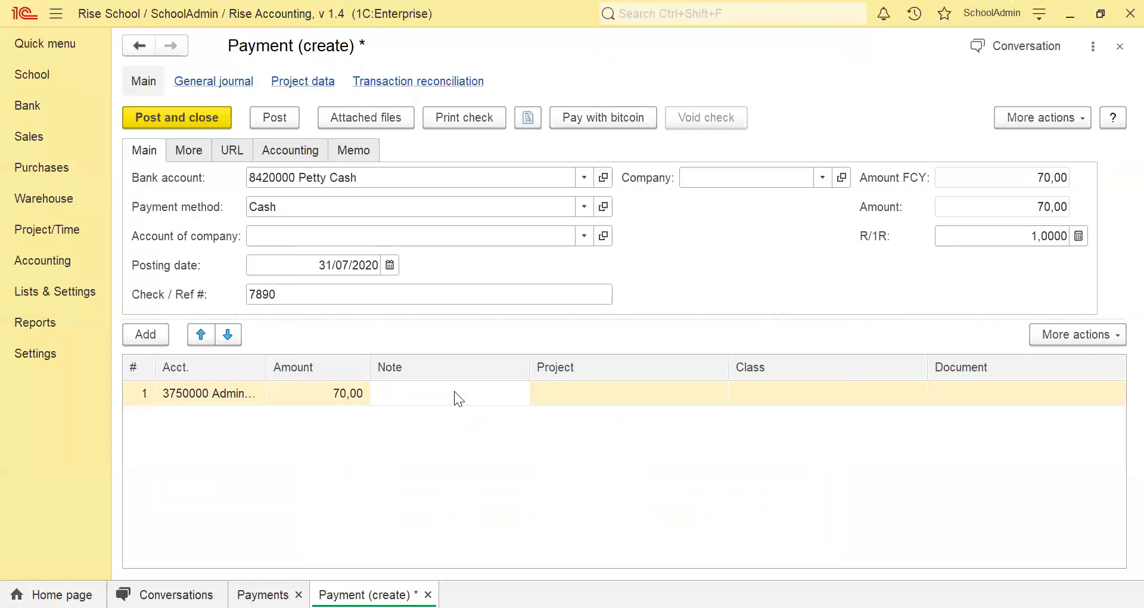
text(3 coffees)
click(536, 432)
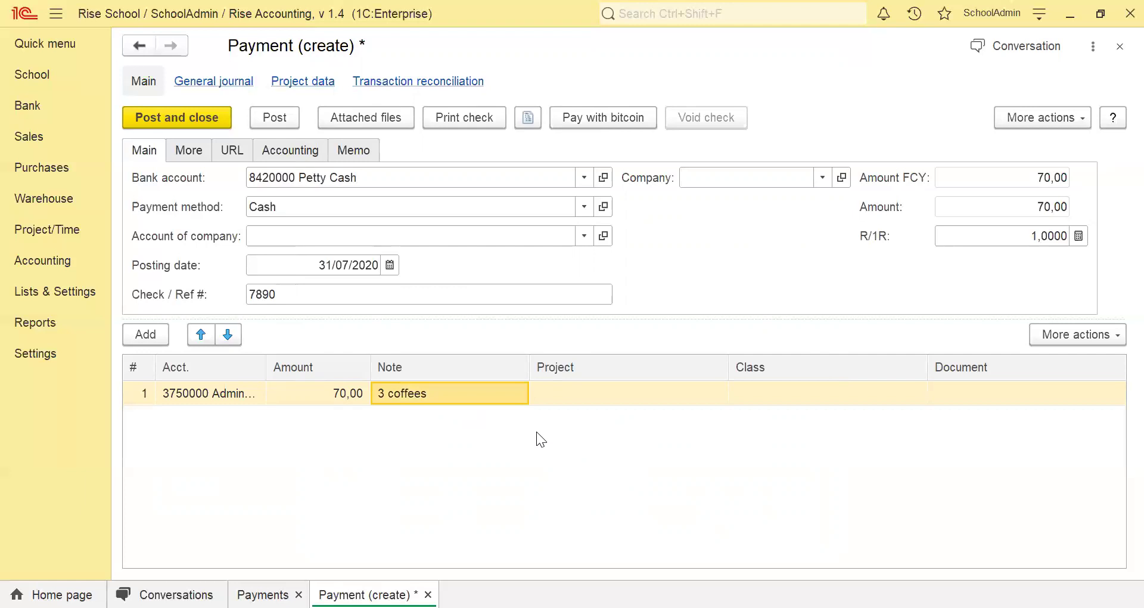
click(481, 391)
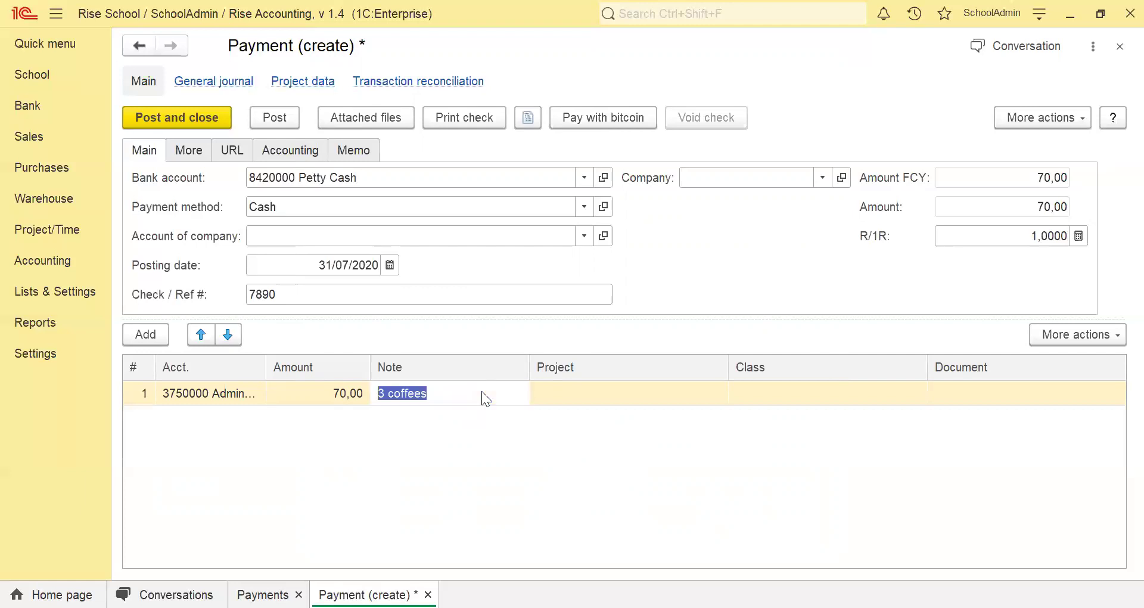
click(481, 391)
text(by )
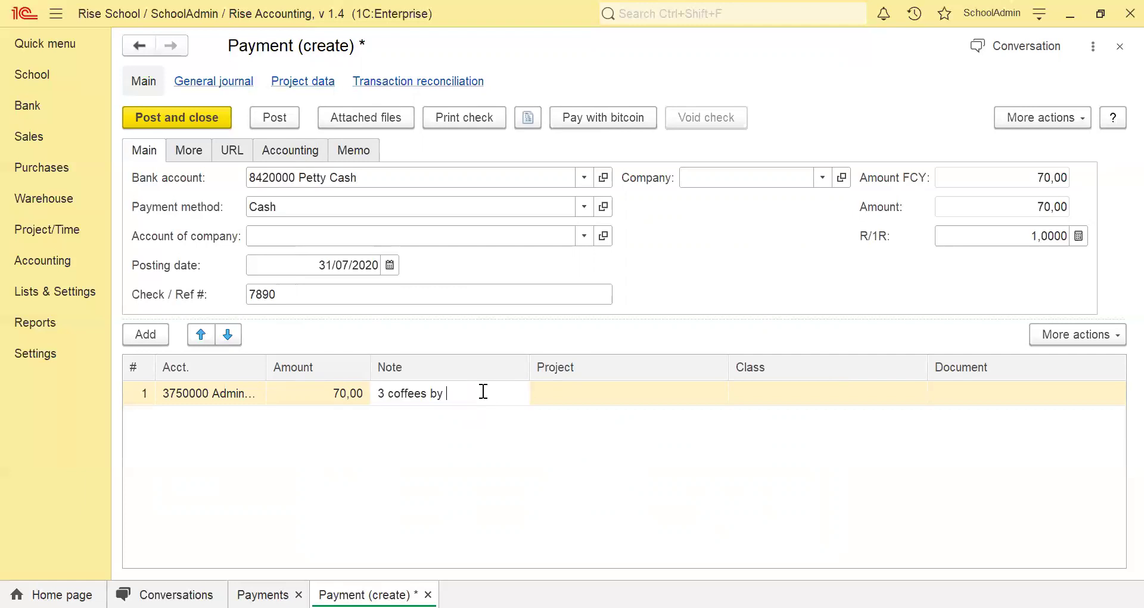
text(Gr 1 Teacher, Mr)
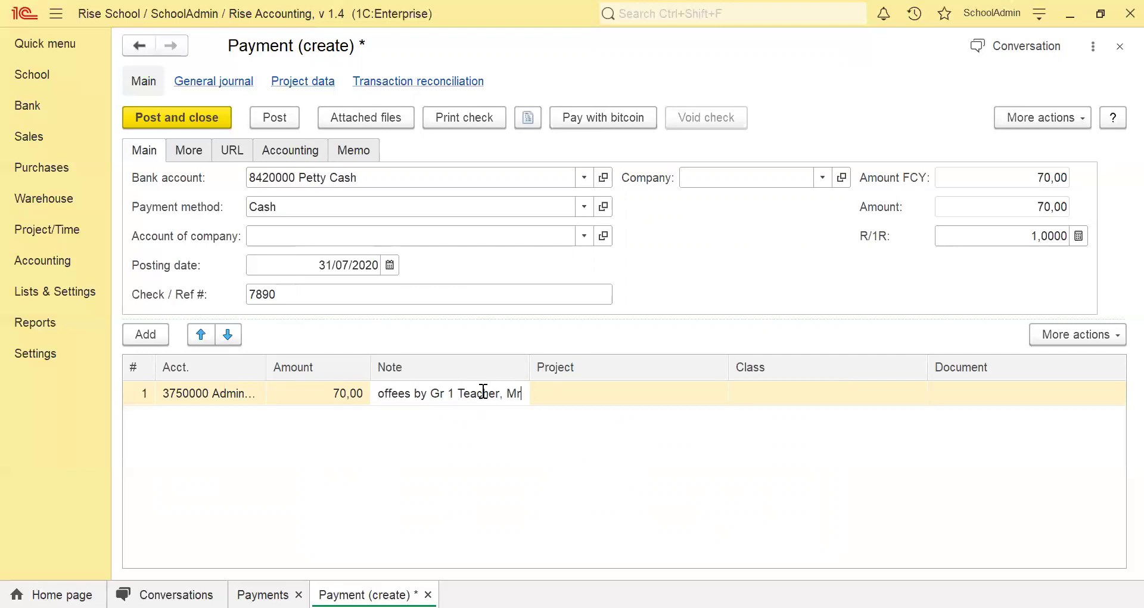
text(. )
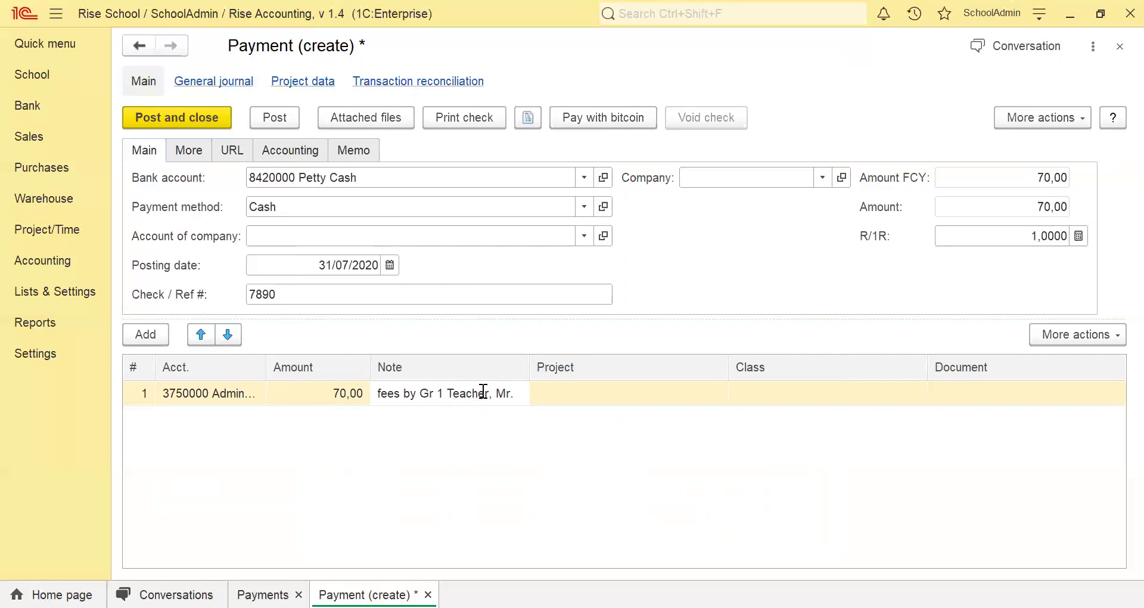
text(Oliver)
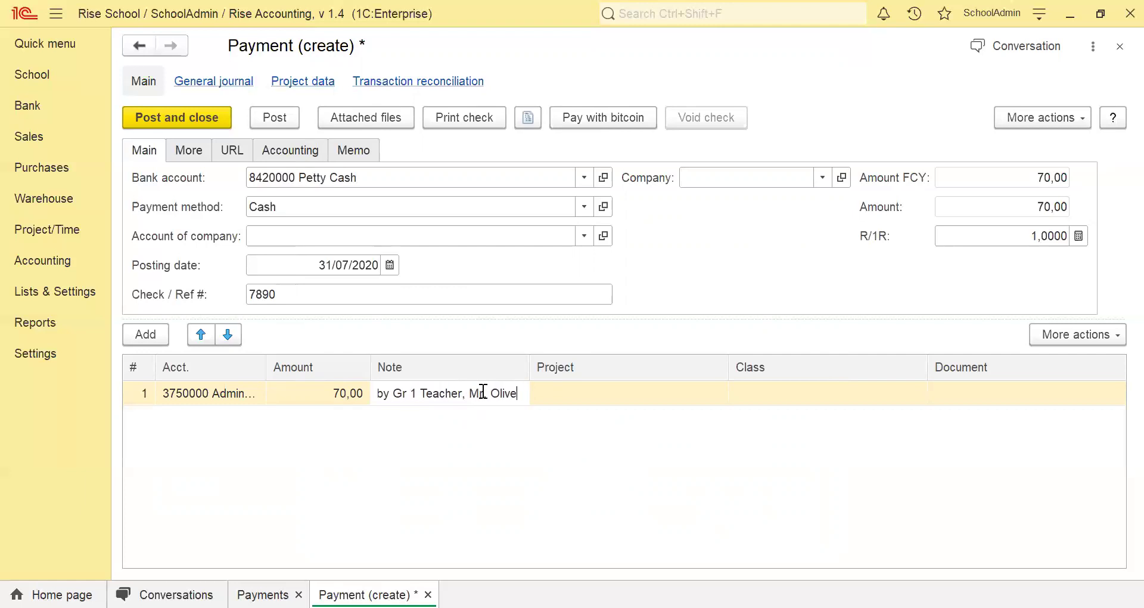
click(481, 448)
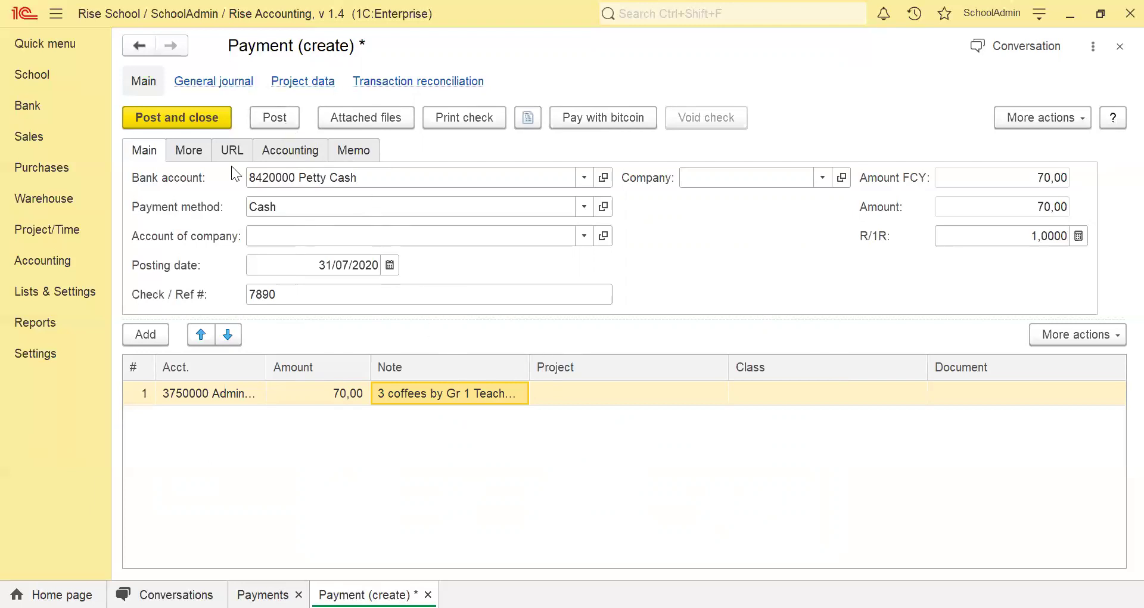
Post the payment and search the Payments list for 'petty' to show payment 7890.
click(214, 117)
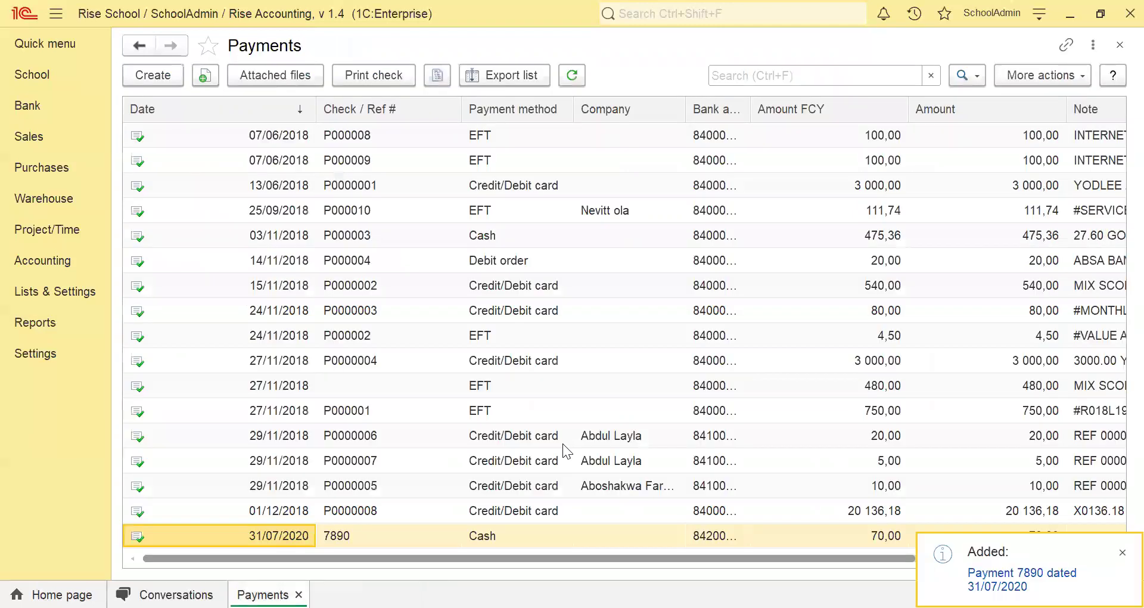
click(1119, 553)
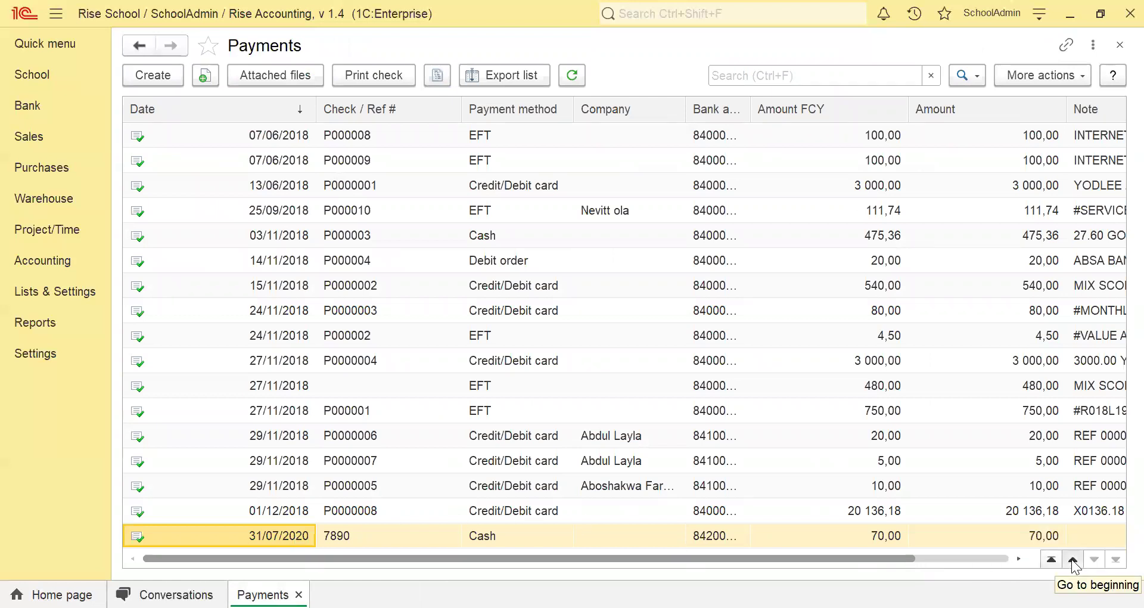
click(786, 76)
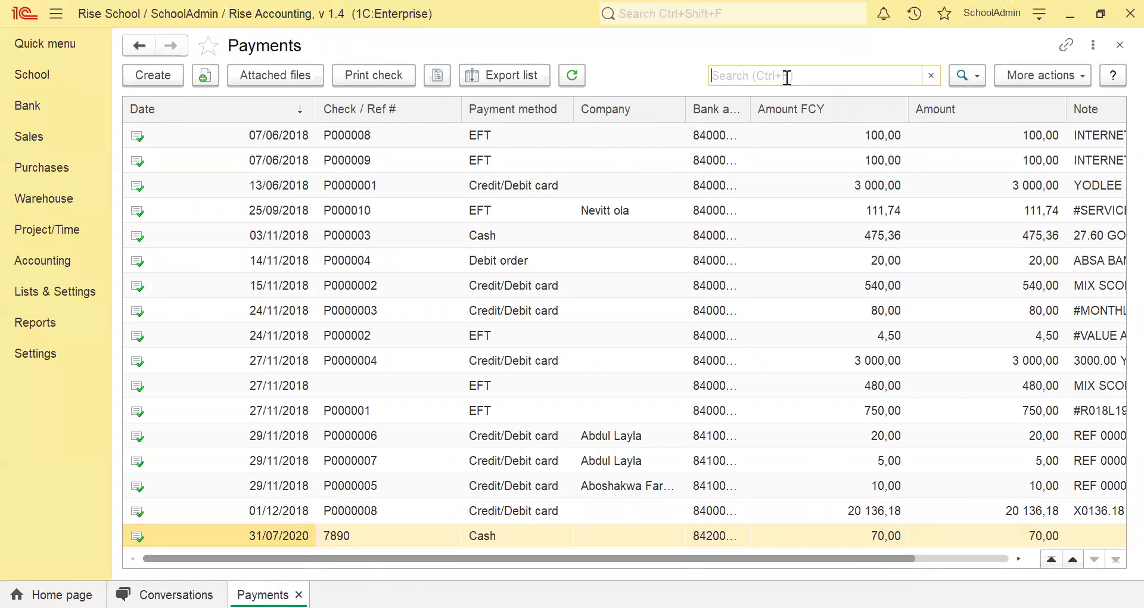
text(petty)
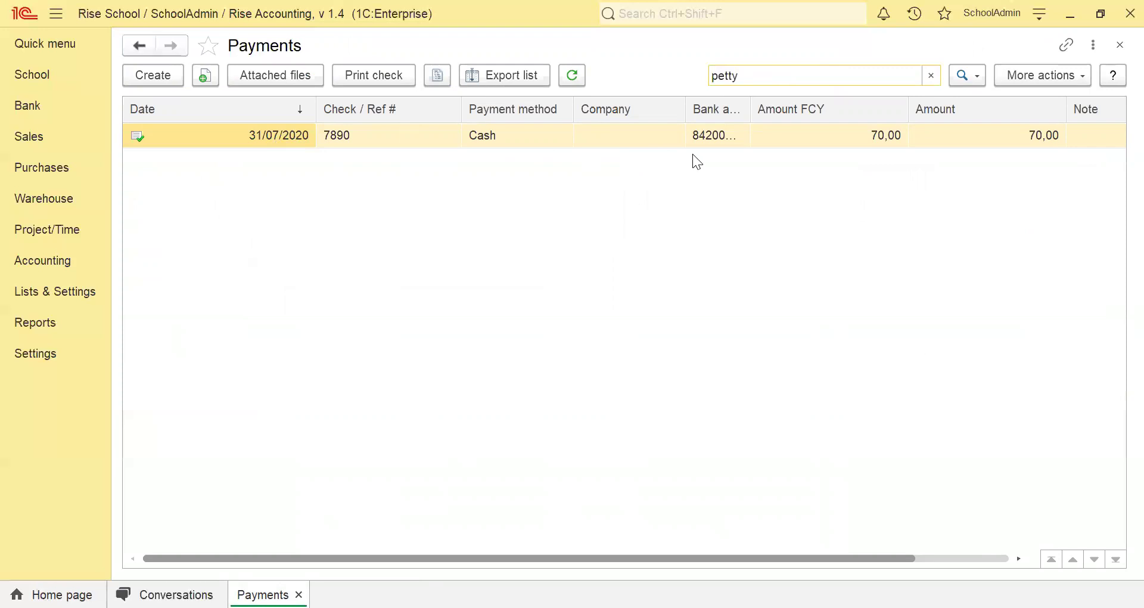
drag(499, 558, 572, 570)
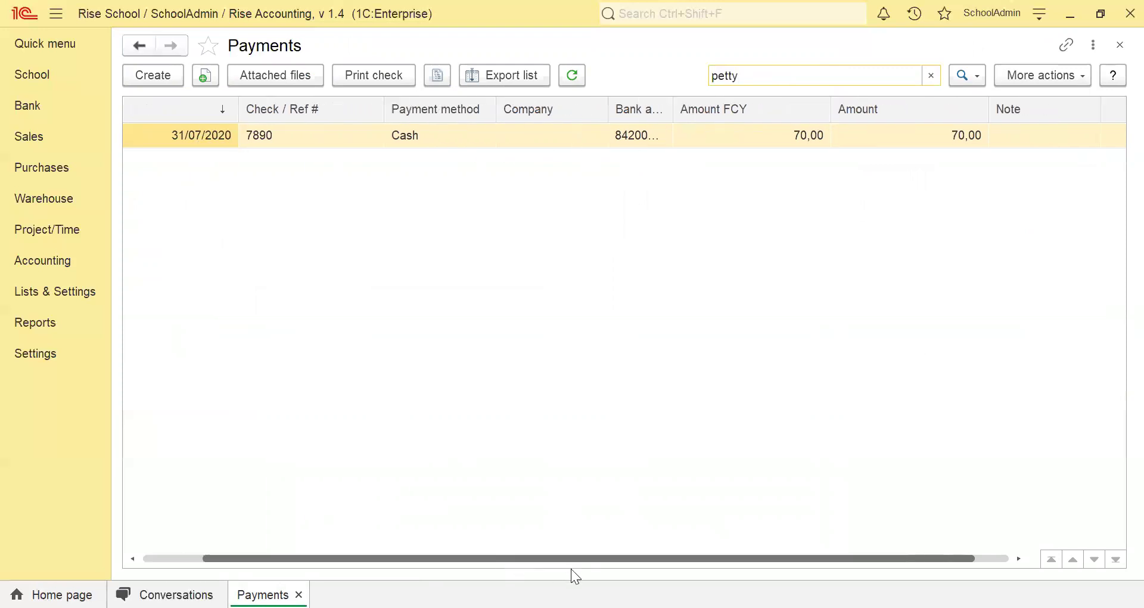
Add the internal memo 'Coffe bought during break duty' to payment 7890 and repost it.
drag(734, 565, 667, 565)
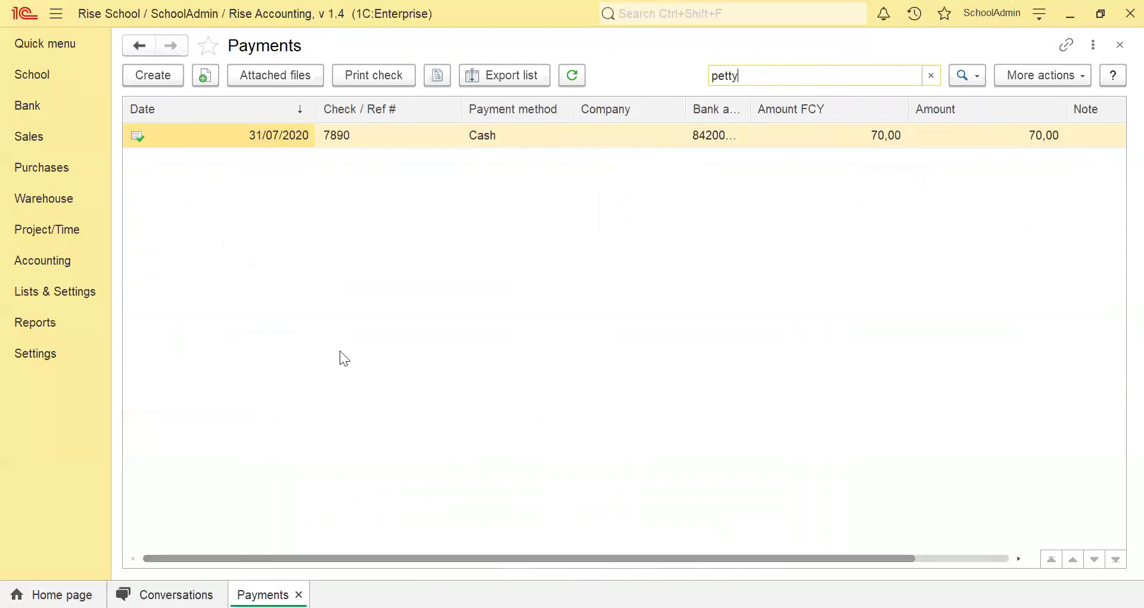
double_click(396, 136)
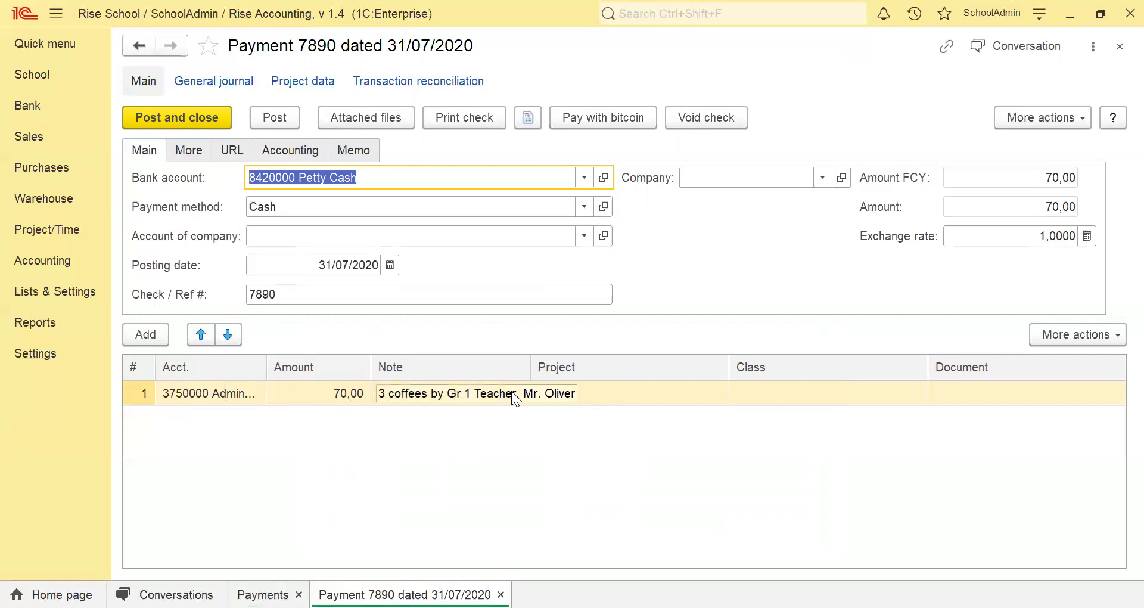
click(383, 117)
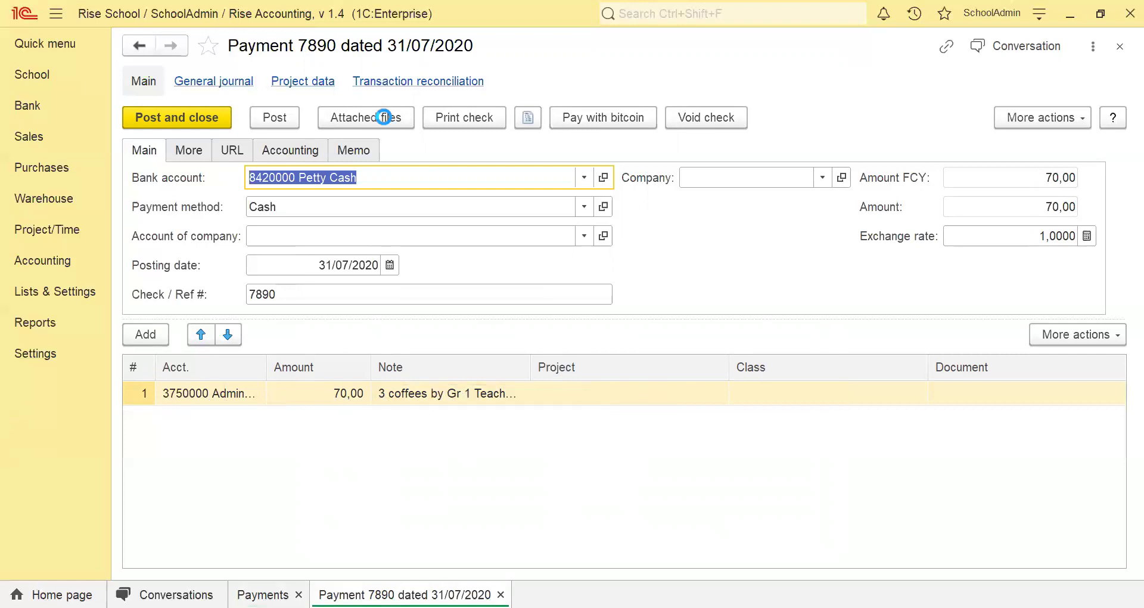
click(350, 151)
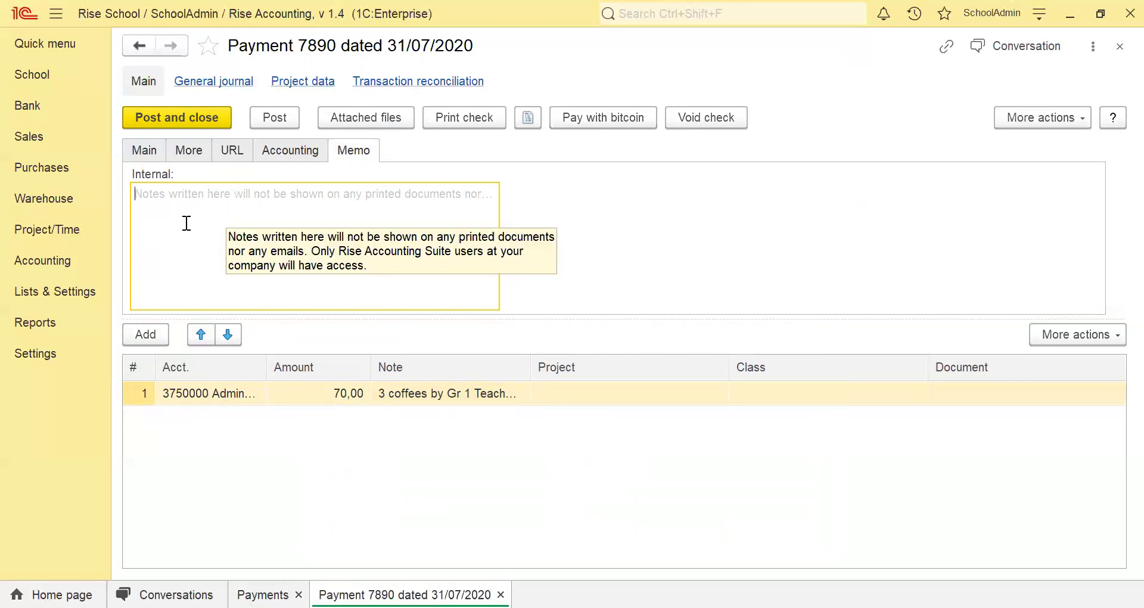
text(Coffe bou)
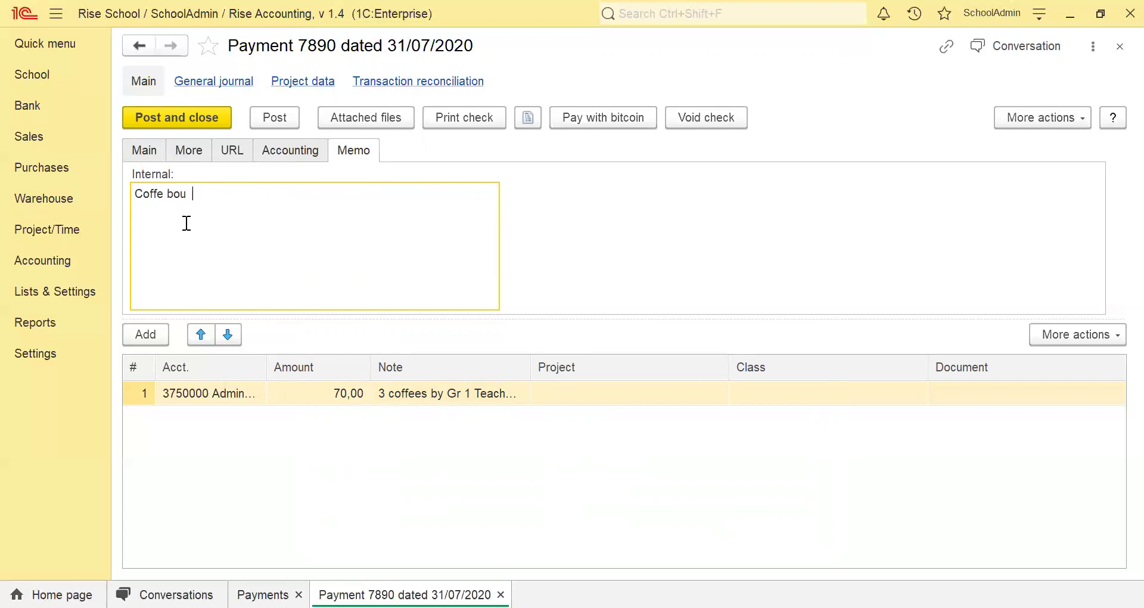
key(BackSpace)
text(ght during break duty)
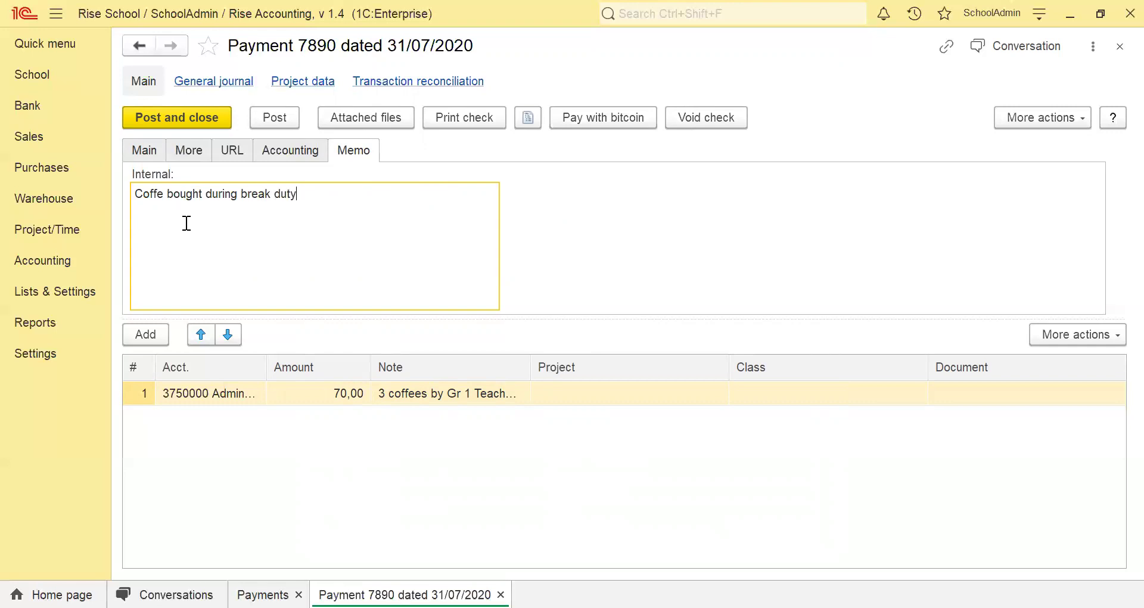
click(182, 114)
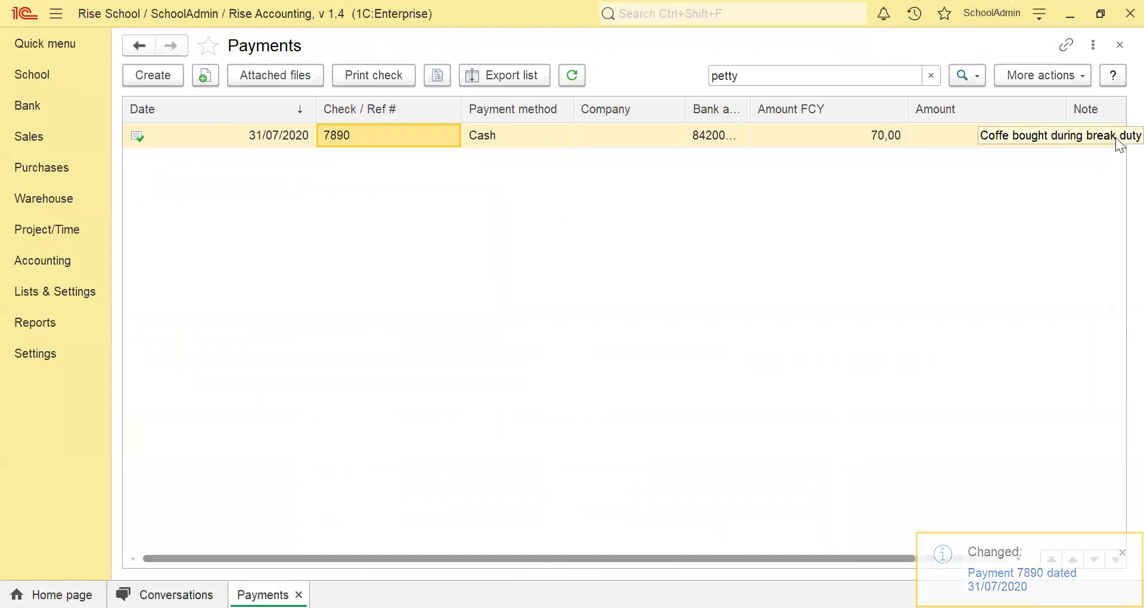
Close the Payments list and find 8420000 Petty Cash in the Chart of accounts by searching 'pett'.
click(1120, 45)
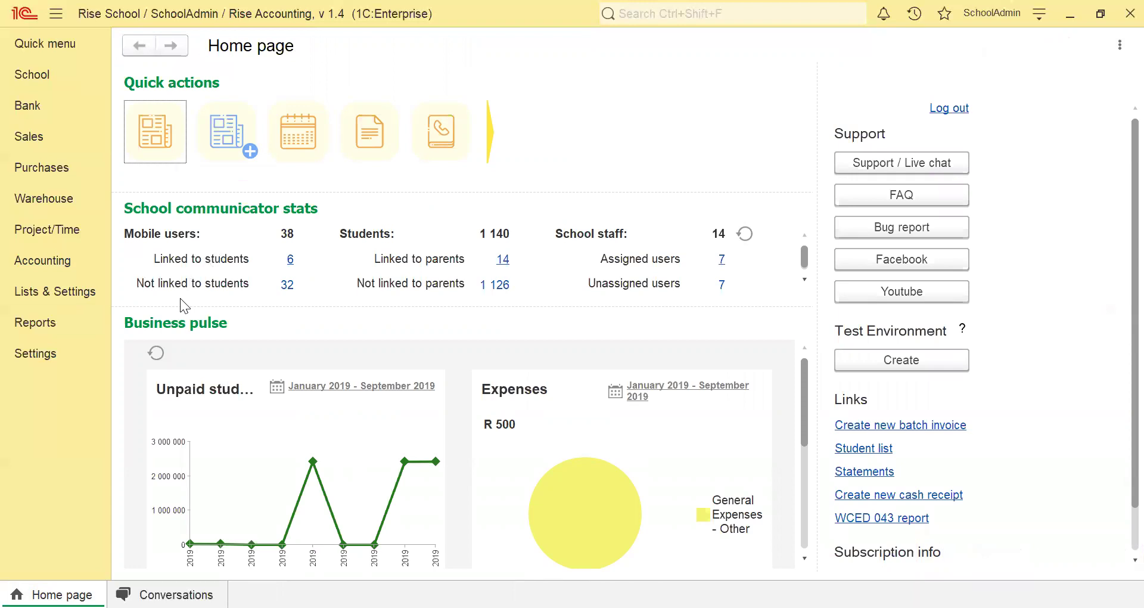
click(59, 265)
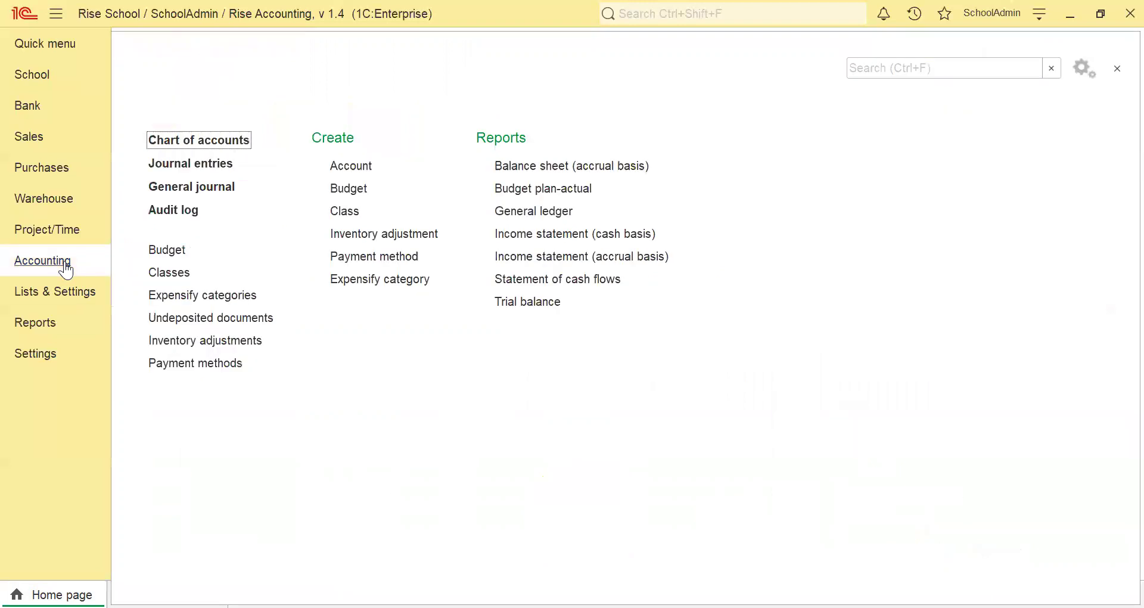
click(229, 143)
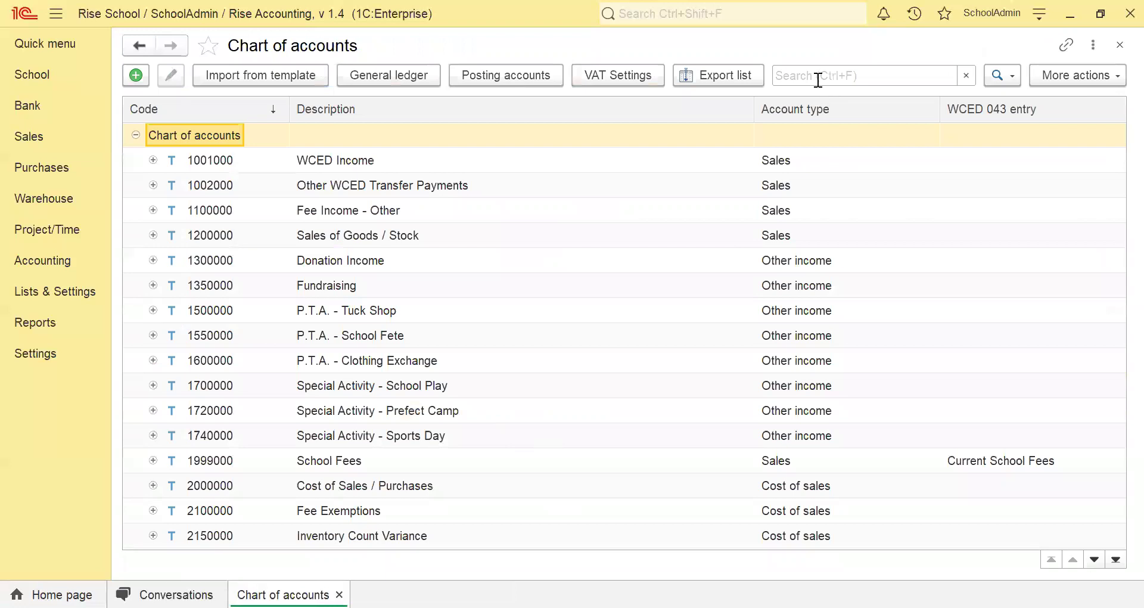
click(816, 79)
text(pett)
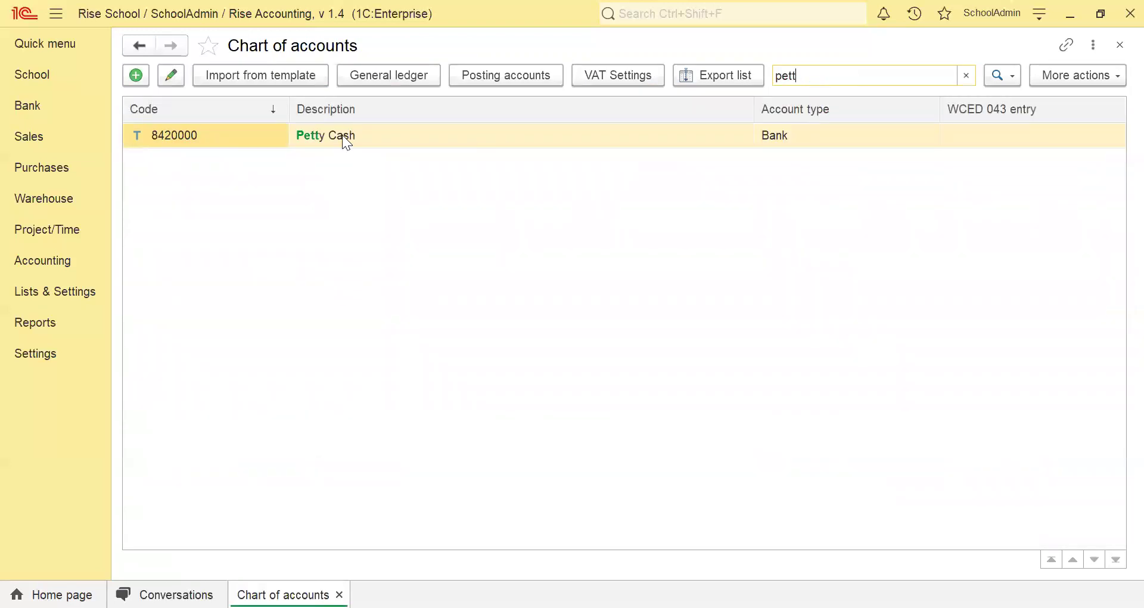
click(342, 136)
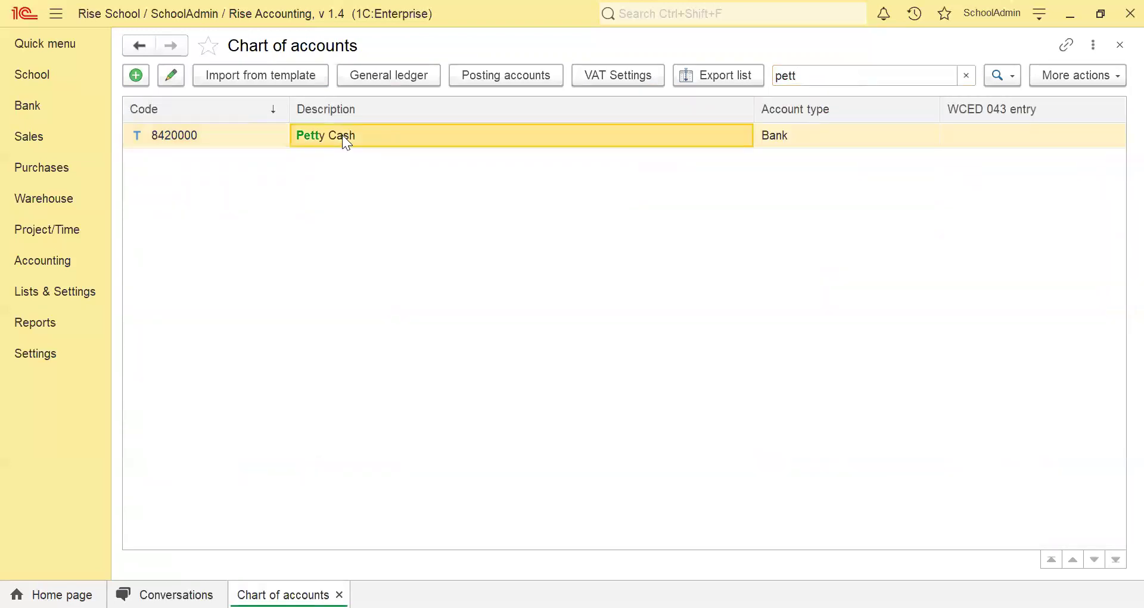
Review the Petty Cash general ledger, confirming the 2 380,00 balance, then close it.
click(386, 74)
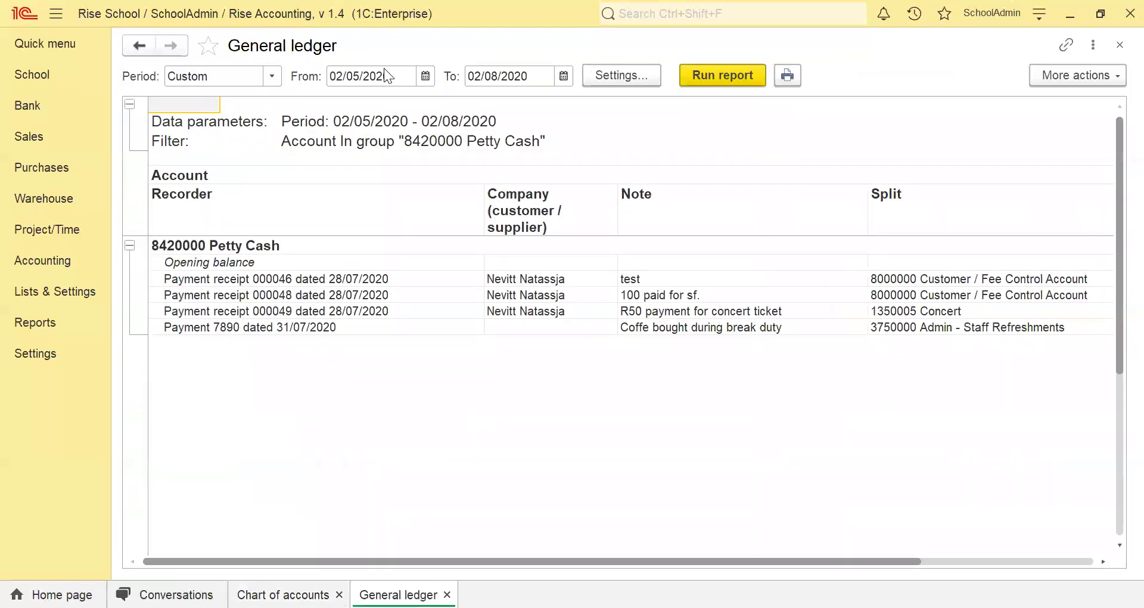
drag(434, 564, 642, 564)
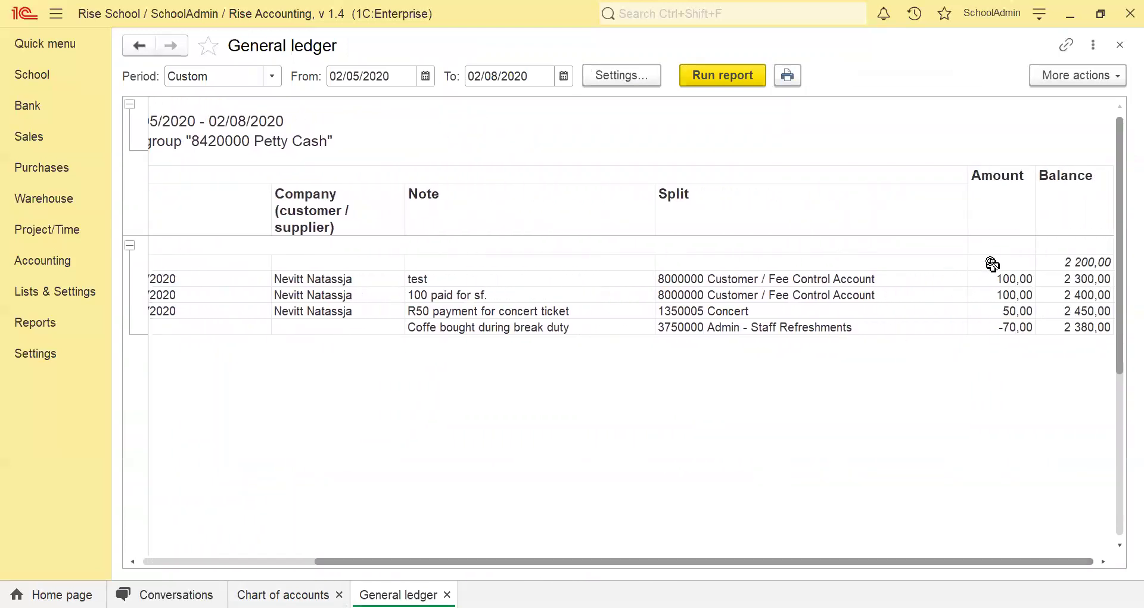
click(1066, 329)
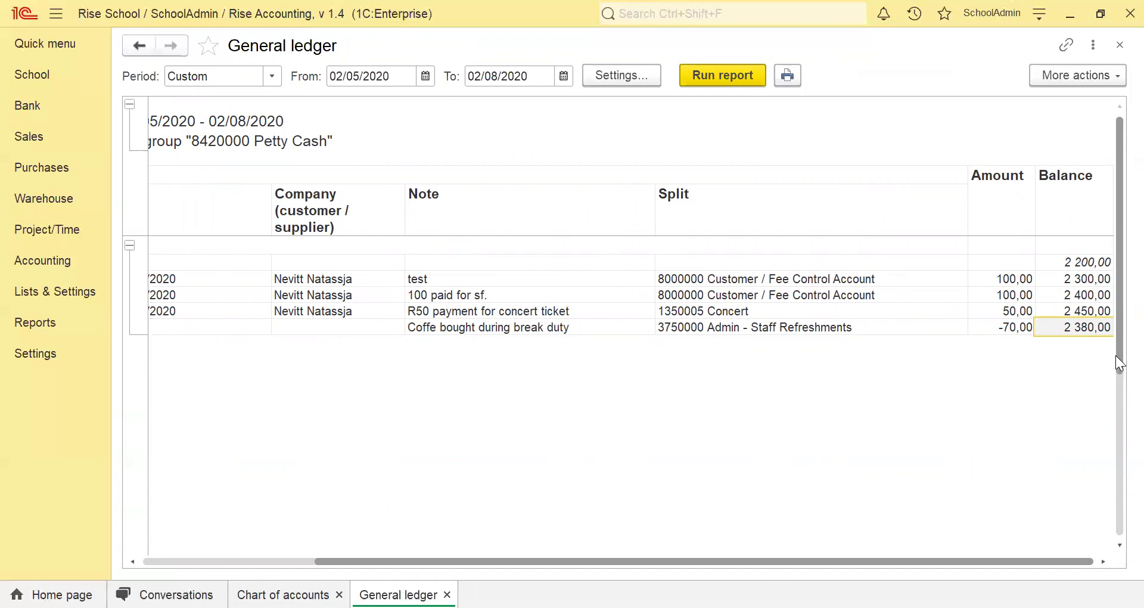
drag(583, 562, 357, 571)
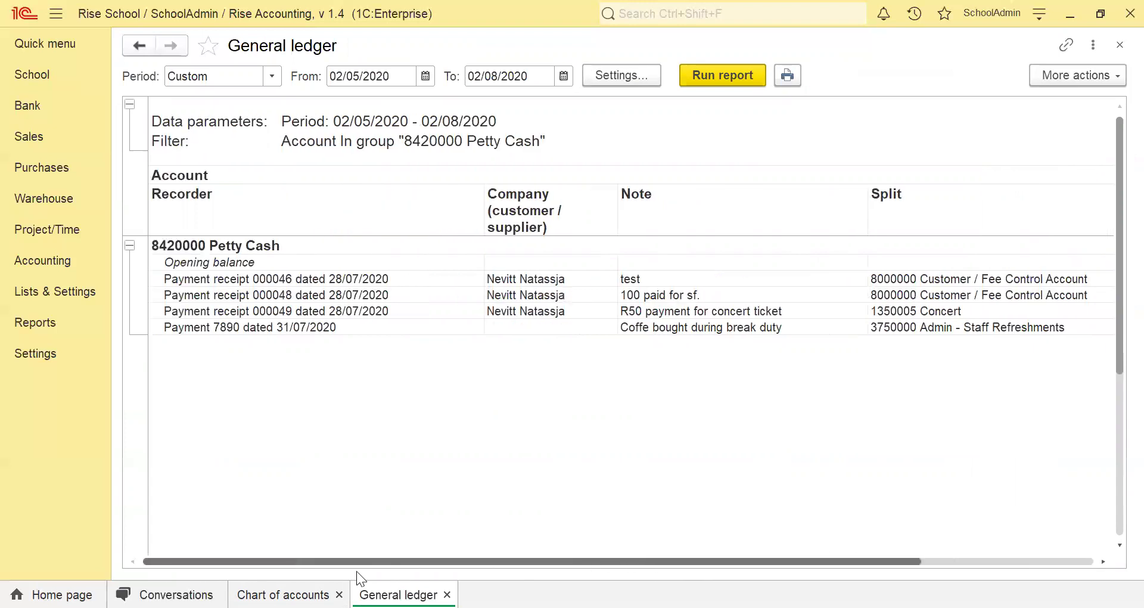
click(1120, 50)
Assign the 06/11/2018 Woodpecker -595,07 bank transaction to Petty Cash and accept it as a transfer.
click(1119, 52)
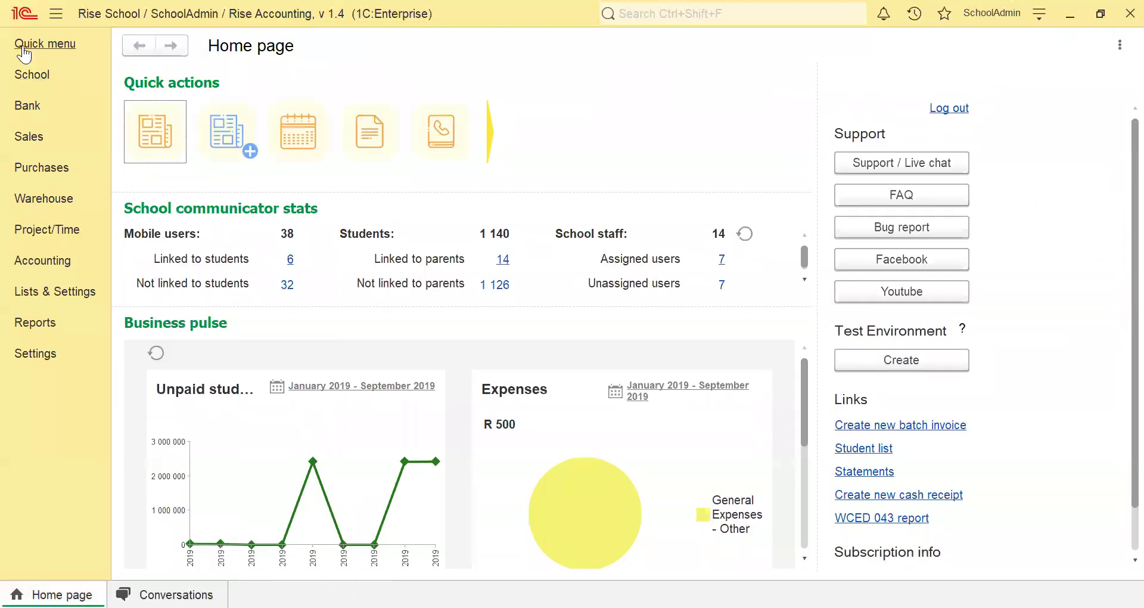
click(41, 109)
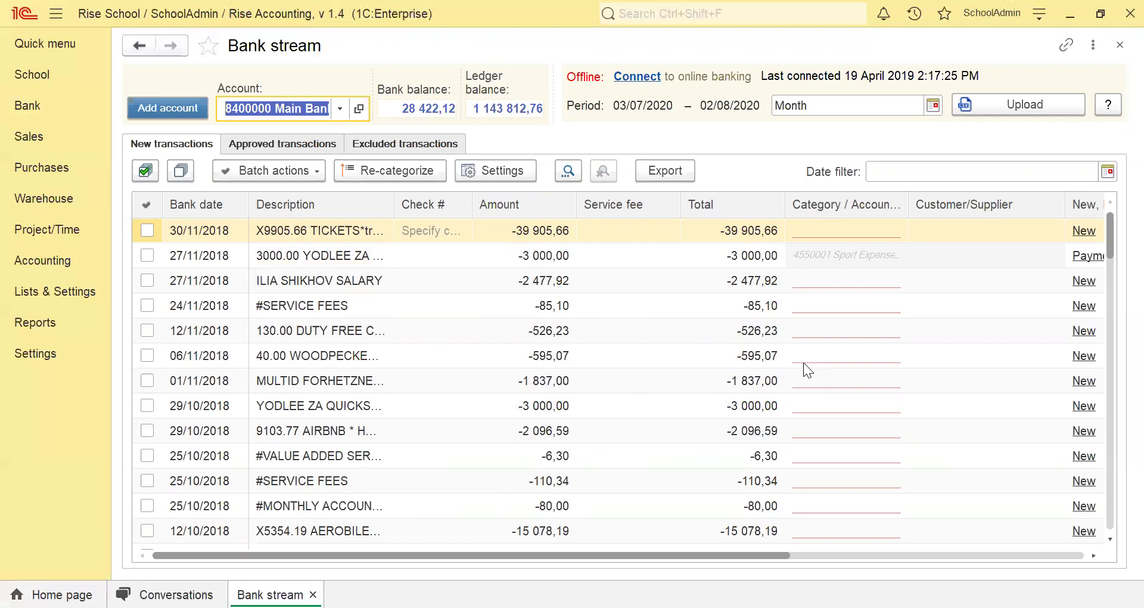
click(407, 360)
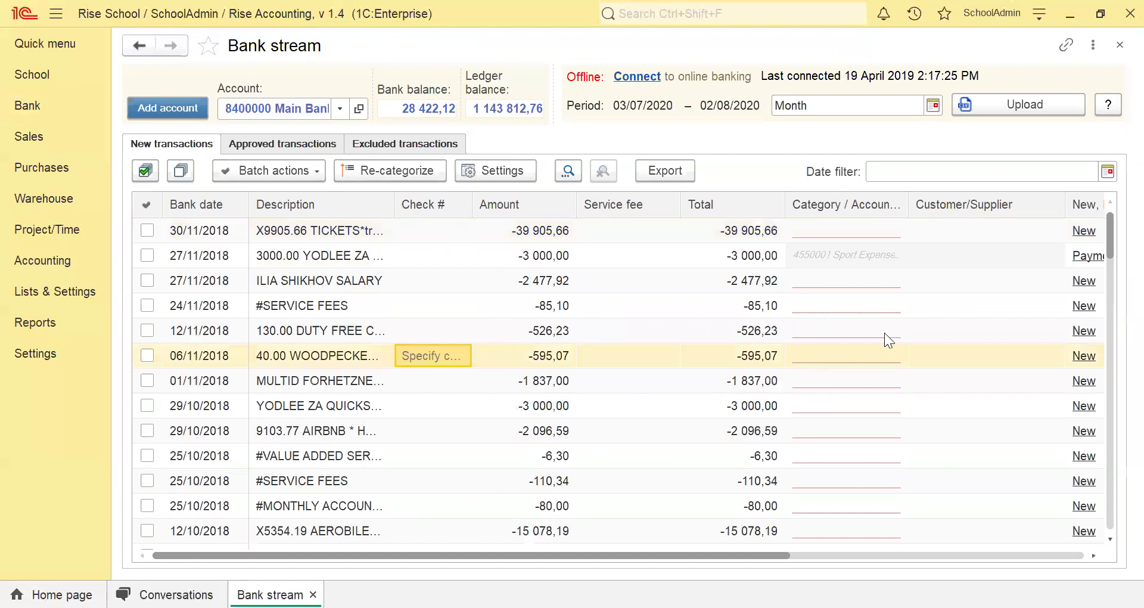
click(815, 358)
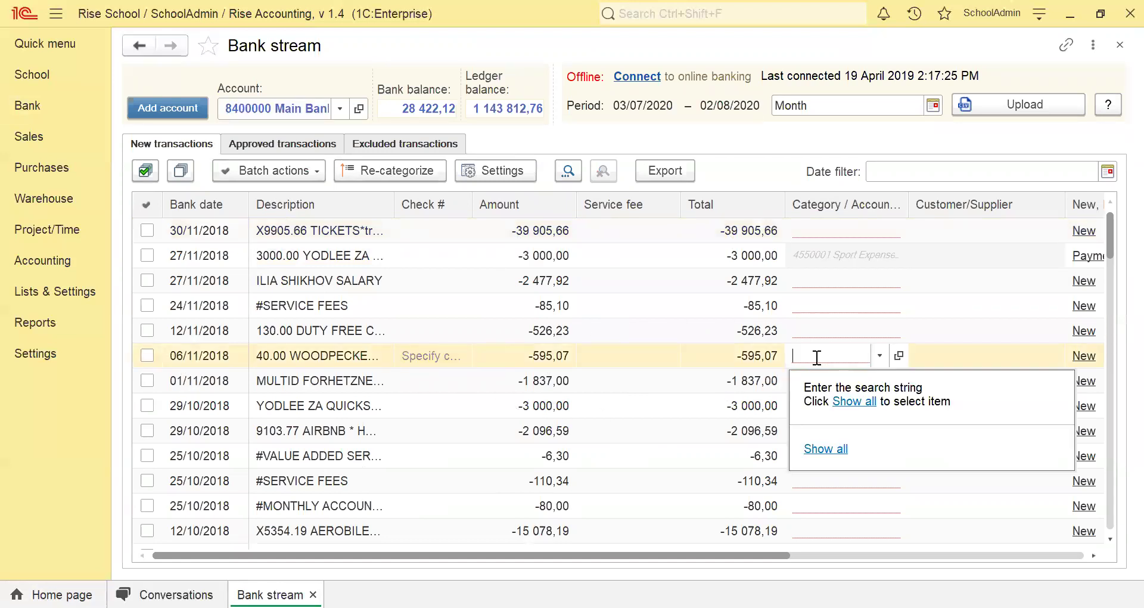
text(pett)
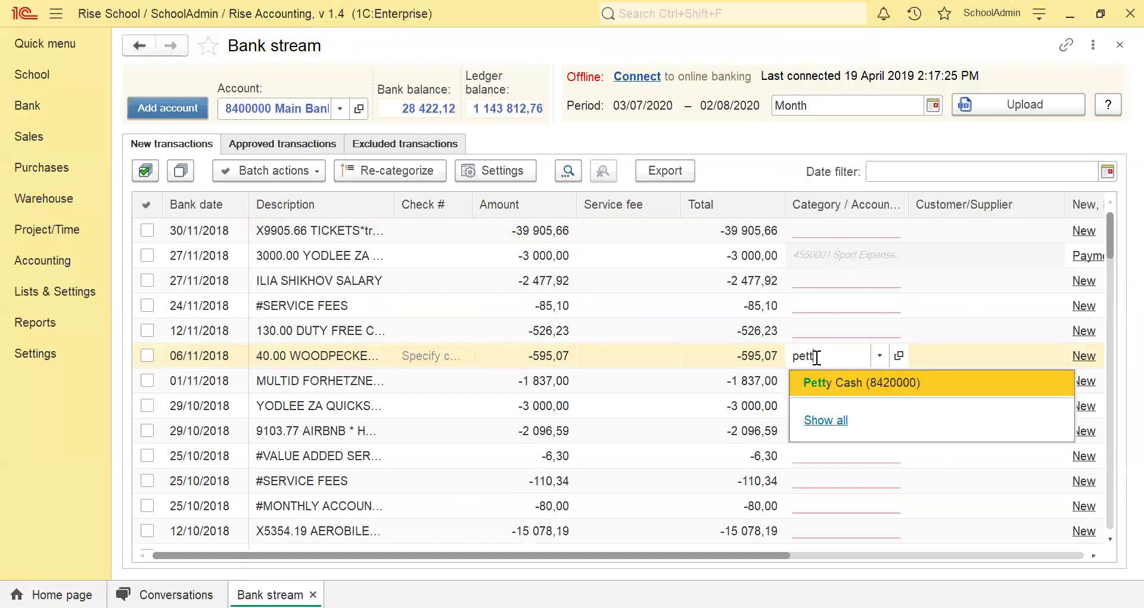
click(859, 384)
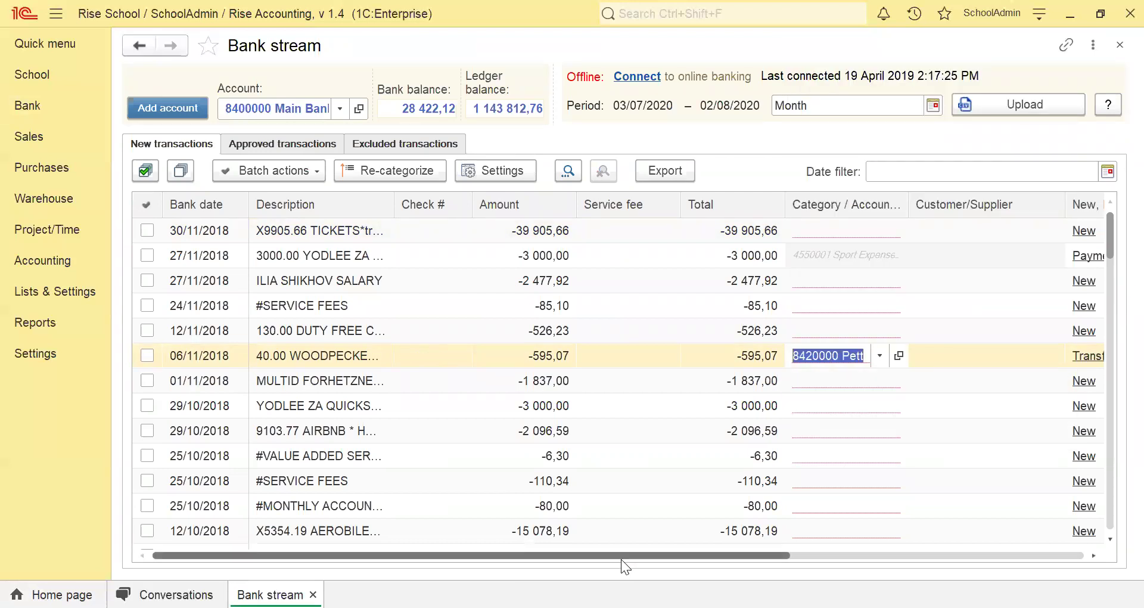
drag(602, 556, 889, 555)
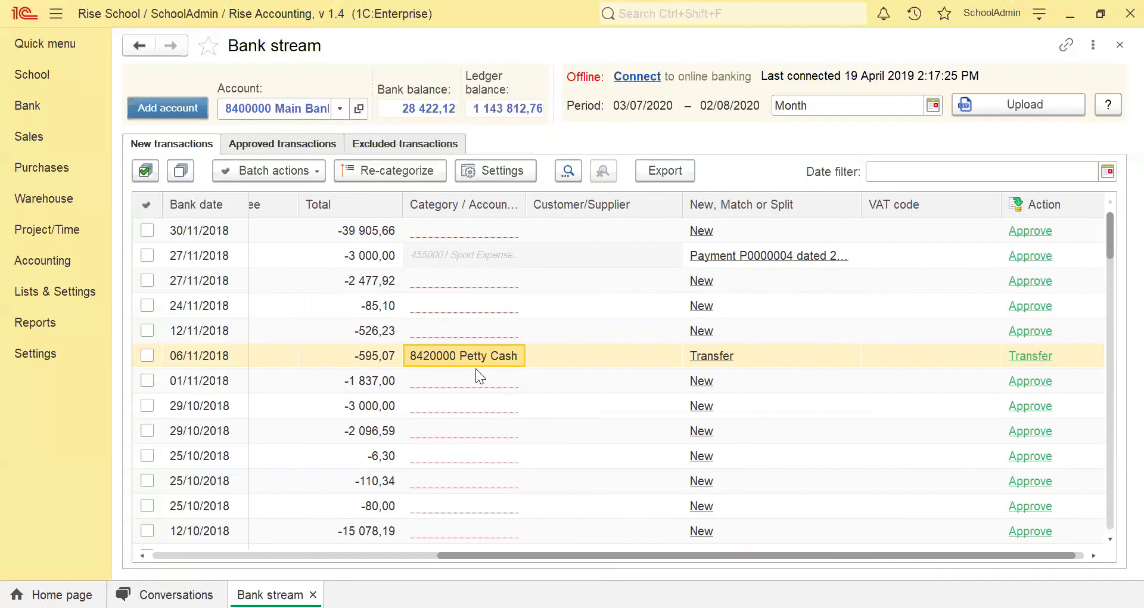
click(1020, 356)
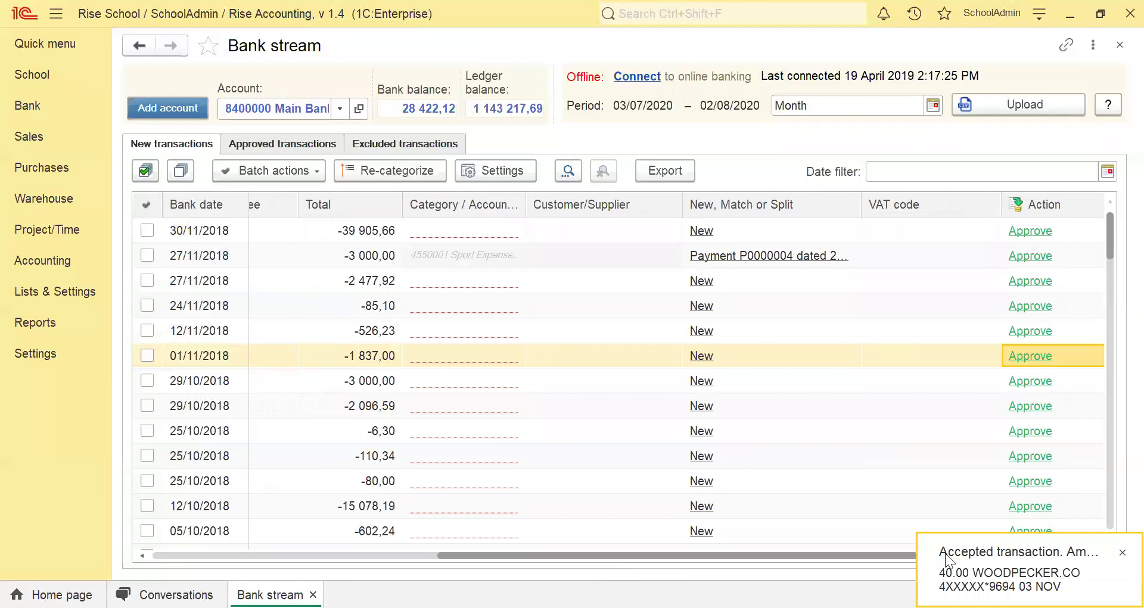
Search the Chart of accounts for 'pett' and select the 8420000 Petty Cash account.
click(38, 266)
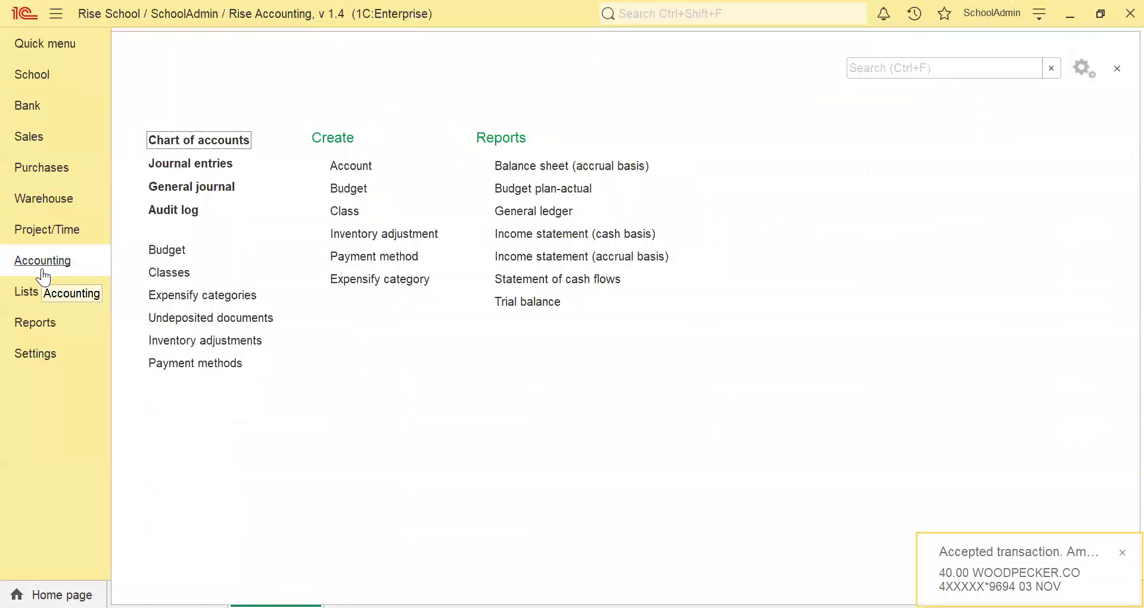
click(203, 138)
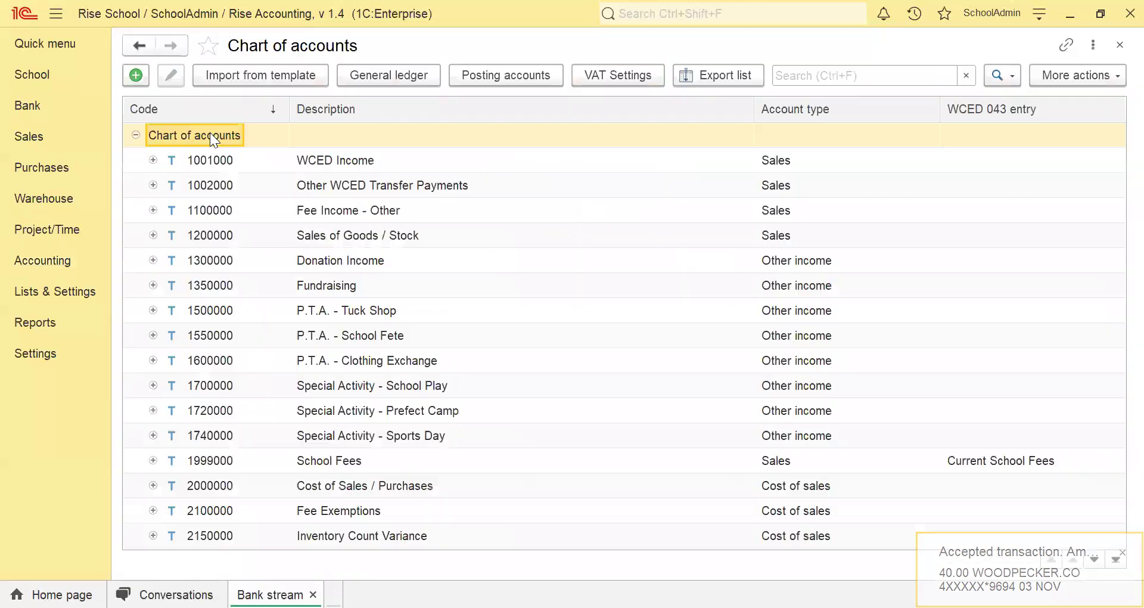
click(804, 77)
text(pett)
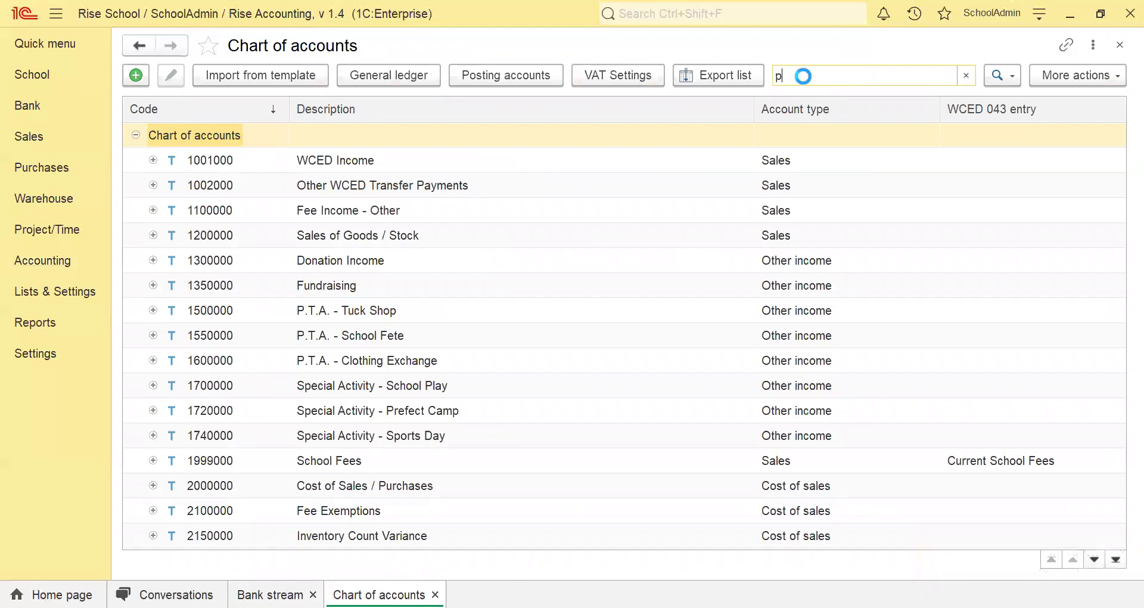
click(424, 135)
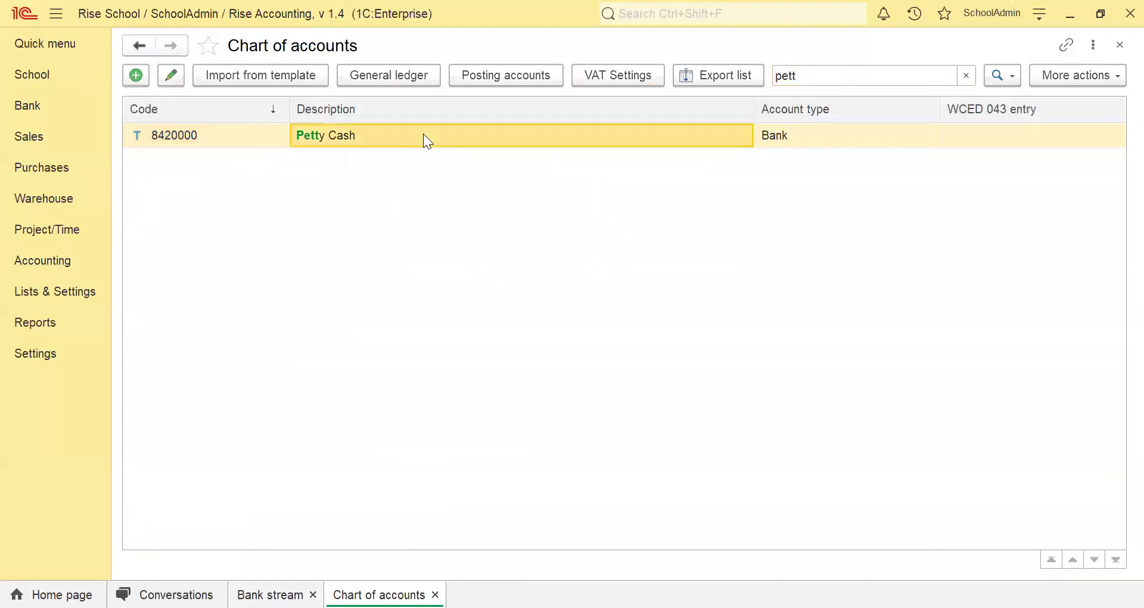
Check the Petty Cash general ledger's 2 975,07 closing balance, then close the report.
click(368, 77)
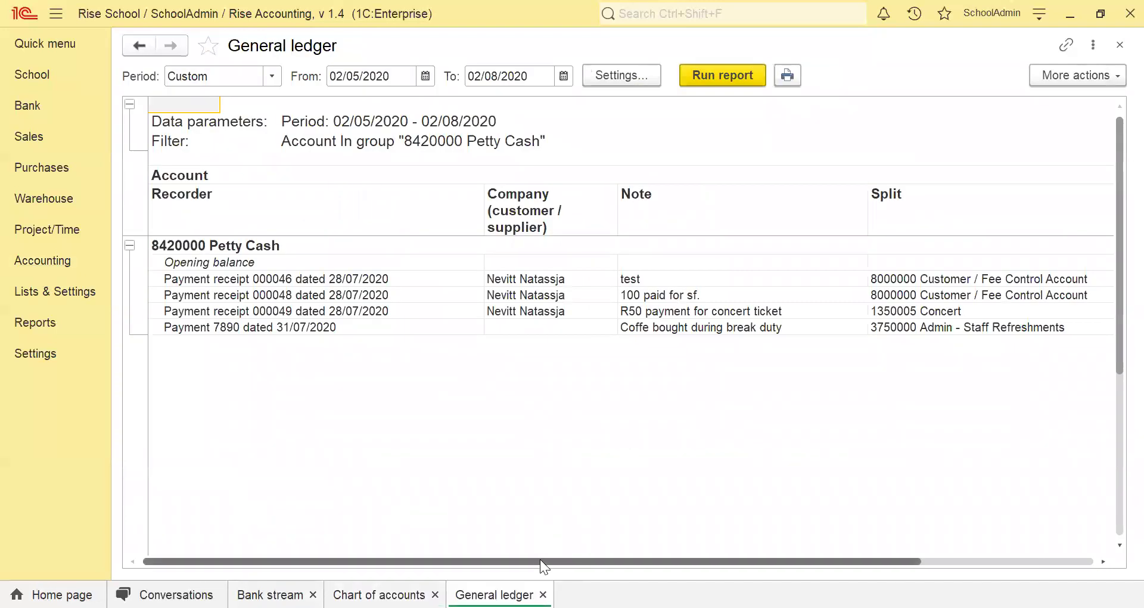
drag(542, 562, 834, 570)
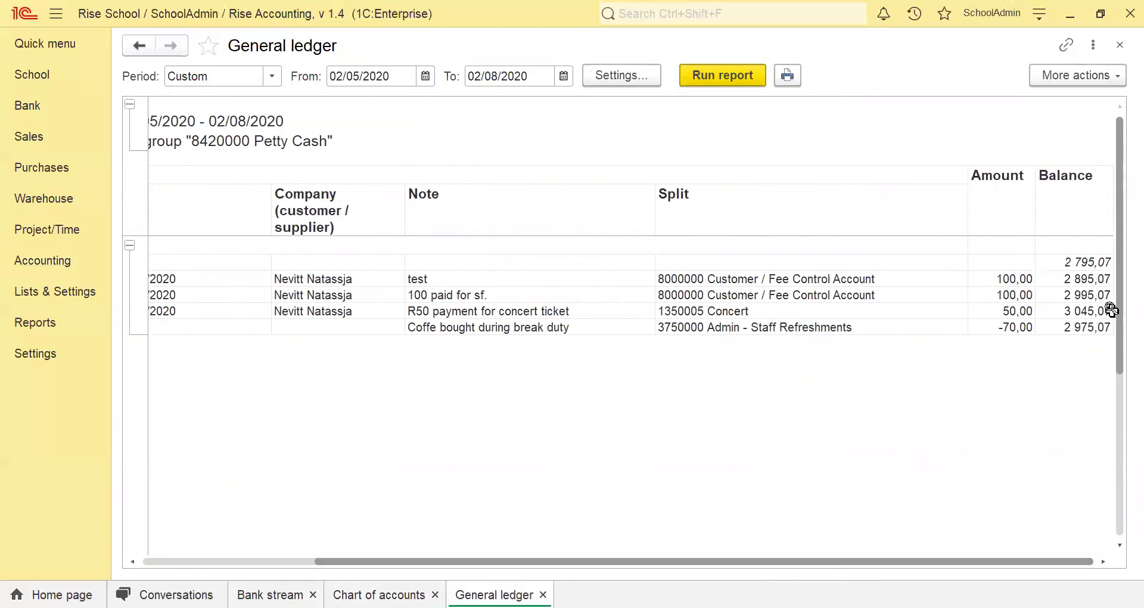
click(1084, 329)
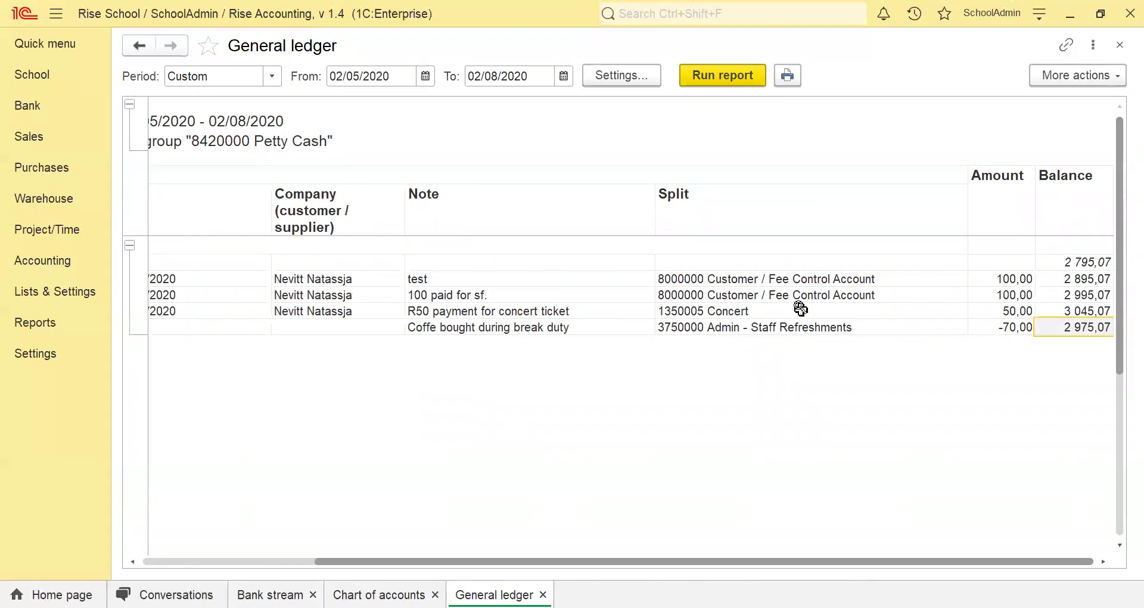
click(1119, 46)
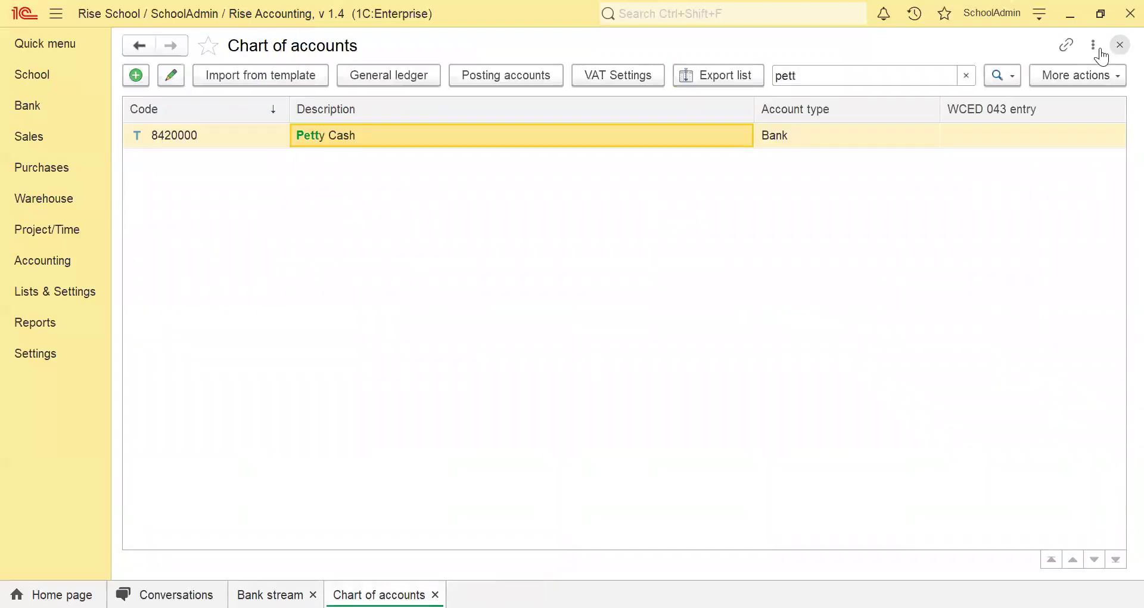